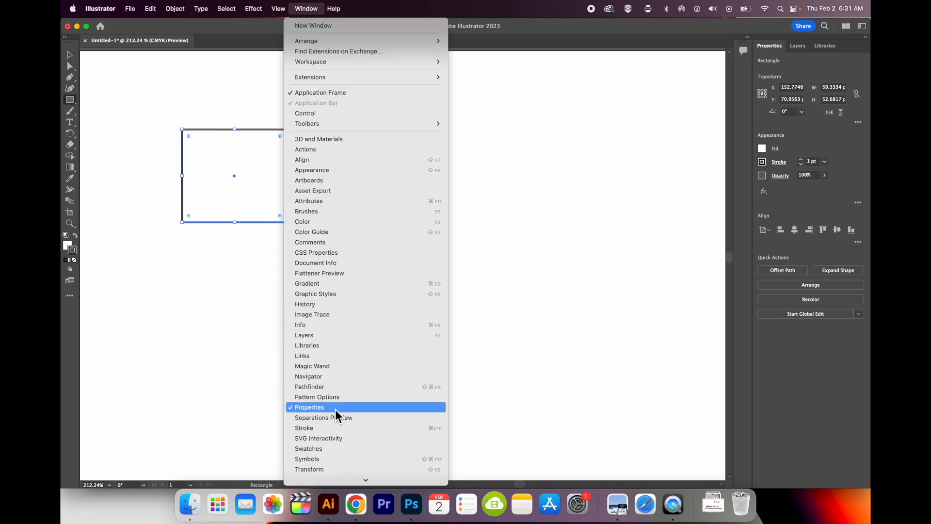
# Step: Fill the selected rectangle with dark red from the swatches
pyautogui.click(851, 165)
pyautogui.click(762, 148)
pyautogui.click(793, 176)
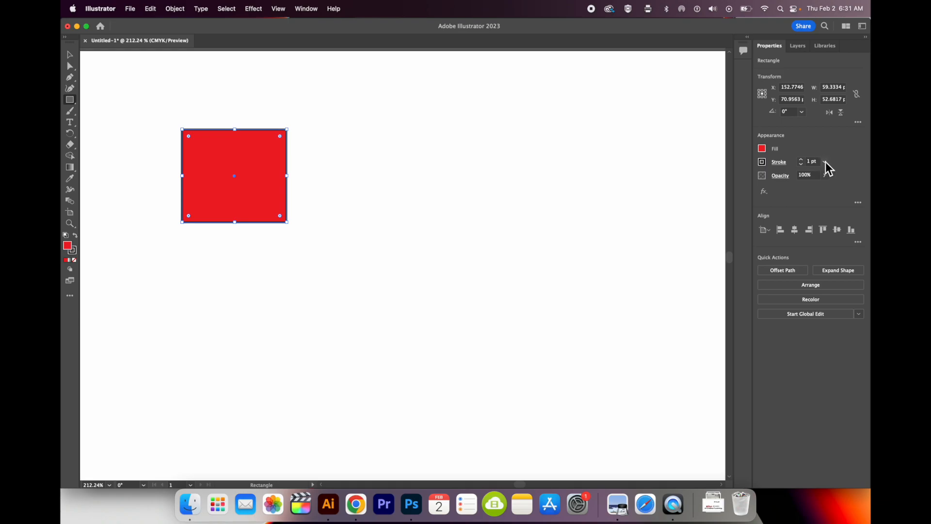
# Step: Set the rectangle's stroke weight to 5 pt and its stroke colour to dark blue
pyautogui.click(802, 159)
pyautogui.click(803, 159)
pyautogui.click(803, 160)
pyautogui.click(803, 160)
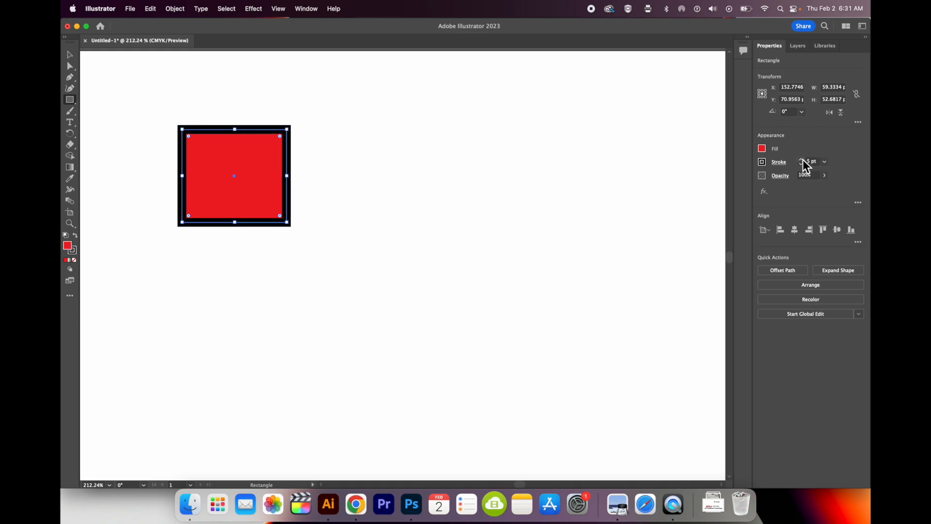
pyautogui.click(762, 162)
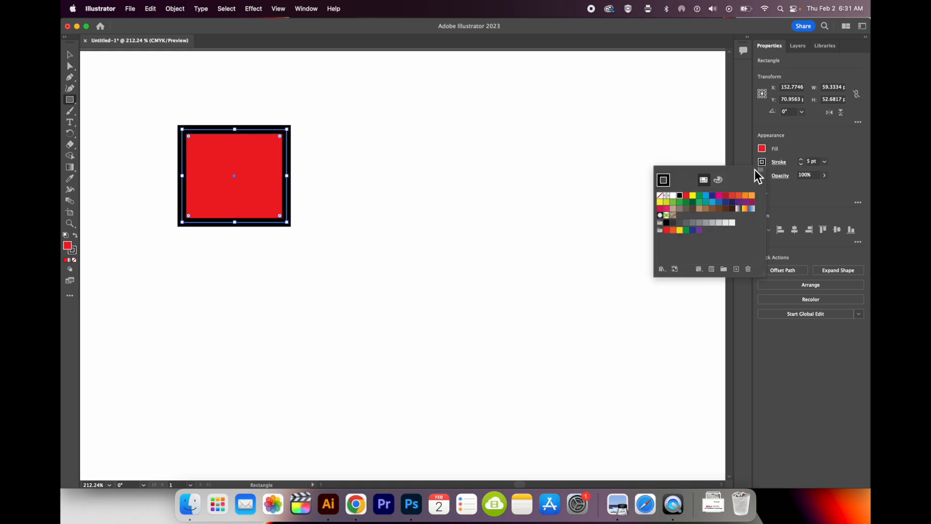
pyautogui.click(713, 196)
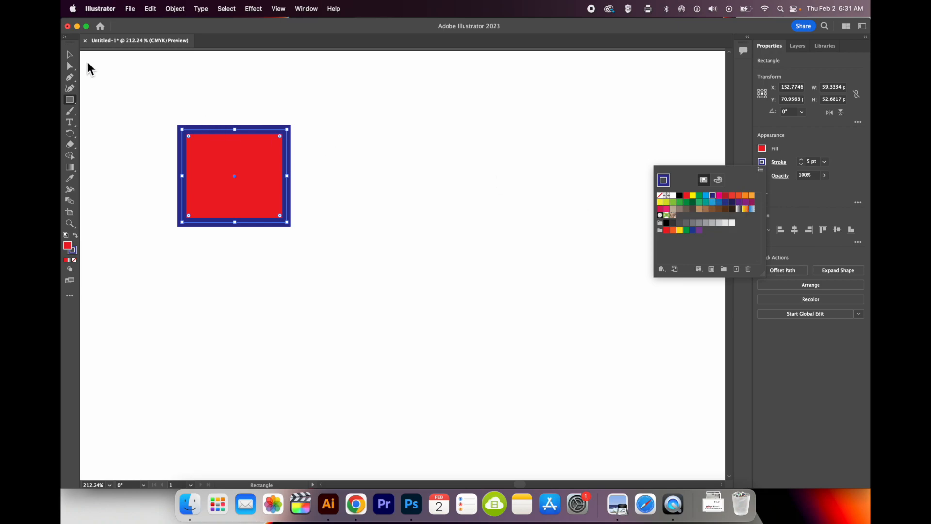
# Step: Create a second rectangle with an exact width of 100 pt and height of 100 pt
pyautogui.click(394, 178)
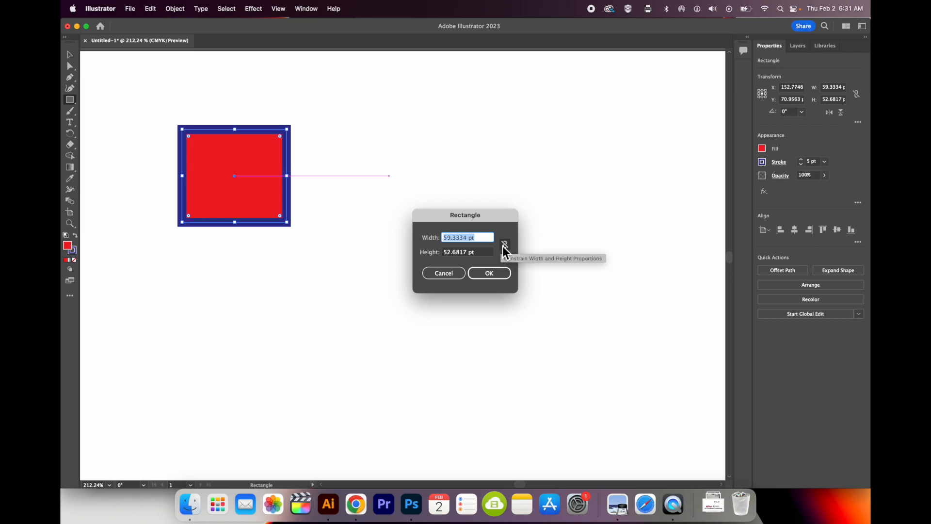
pyautogui.write('100')
pyautogui.press('Tab')
pyautogui.press('BackSpace')
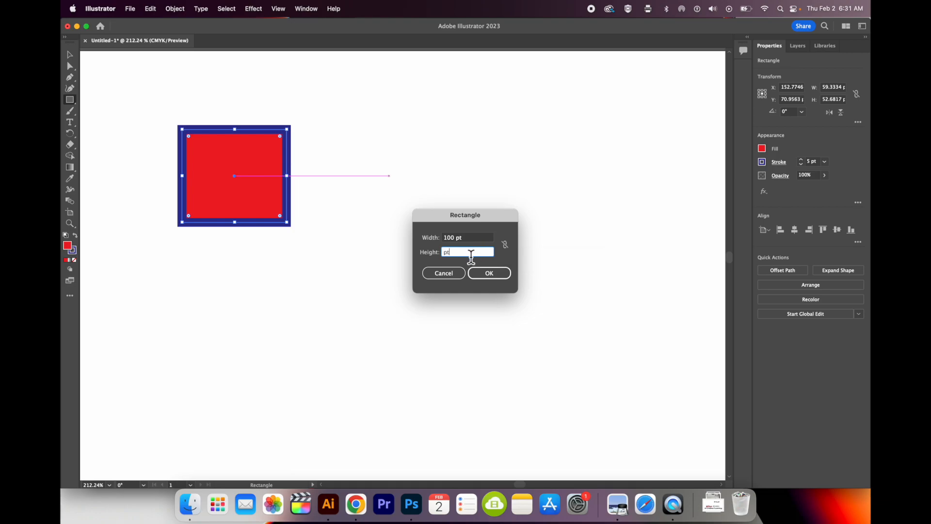
pyautogui.write('100')
pyautogui.click(488, 275)
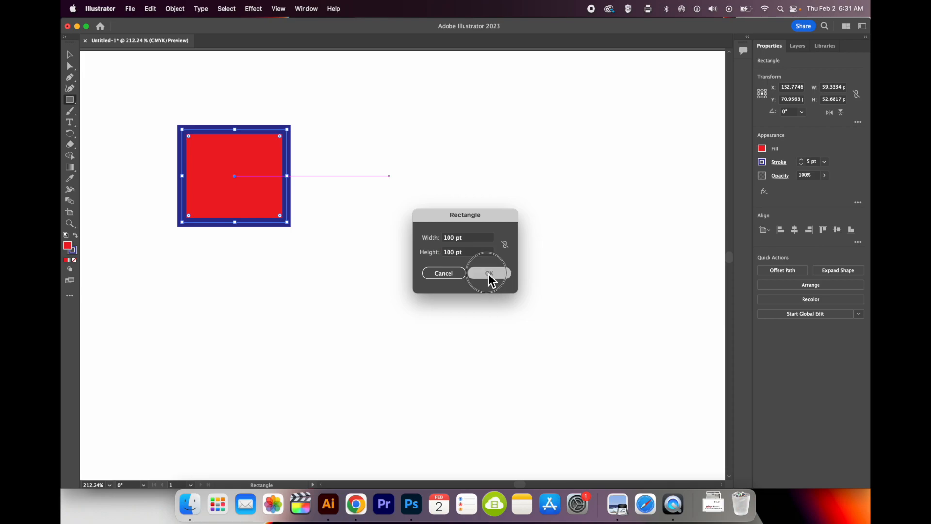
# Step: Move the new 100 pt square up beside the small red rectangle, leaving a gap, and deselect it
pyautogui.click(70, 55)
pyautogui.moveTo(451, 178); pyautogui.dragTo(402, 96)
pyautogui.click(491, 55)
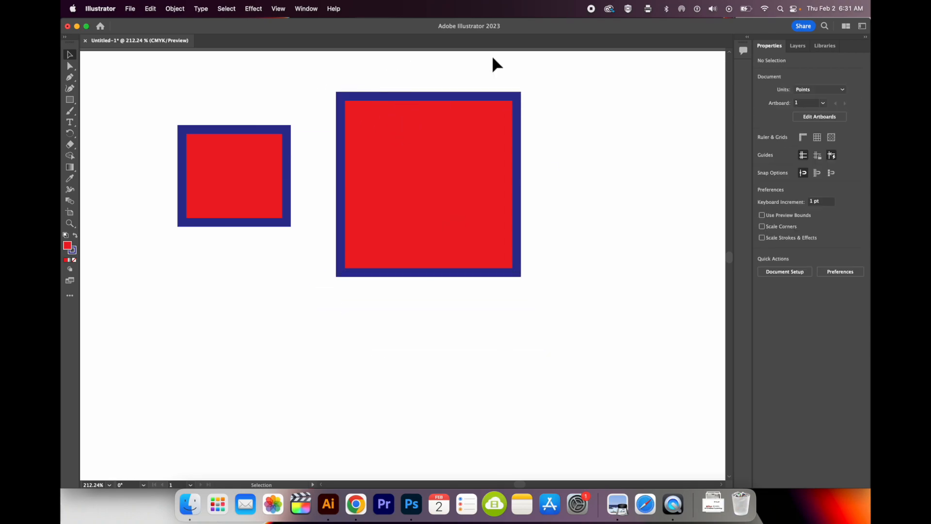
# Step: Change the large square's fill colour to blue with the Color Picker
pyautogui.click(463, 98)
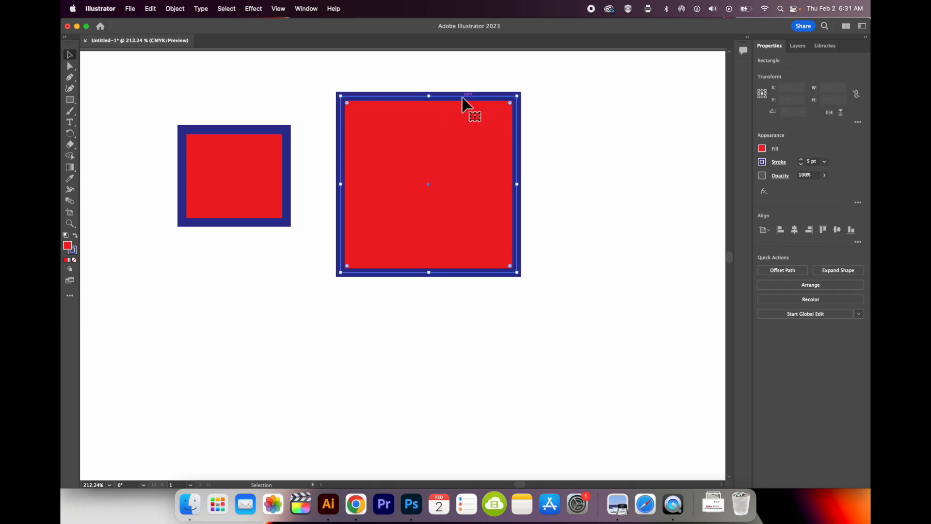
pyautogui.click(70, 245)
pyautogui.click(71, 246)
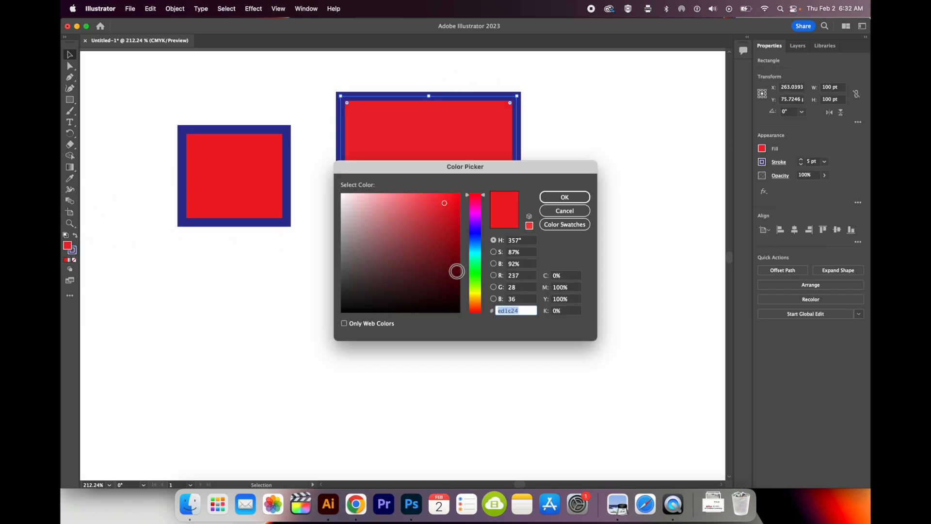
pyautogui.click(475, 237)
pyautogui.click(564, 197)
# Step: Change the large square's stroke colour to orange-red from the colour spectrum and deselect the square
pyautogui.click(72, 251)
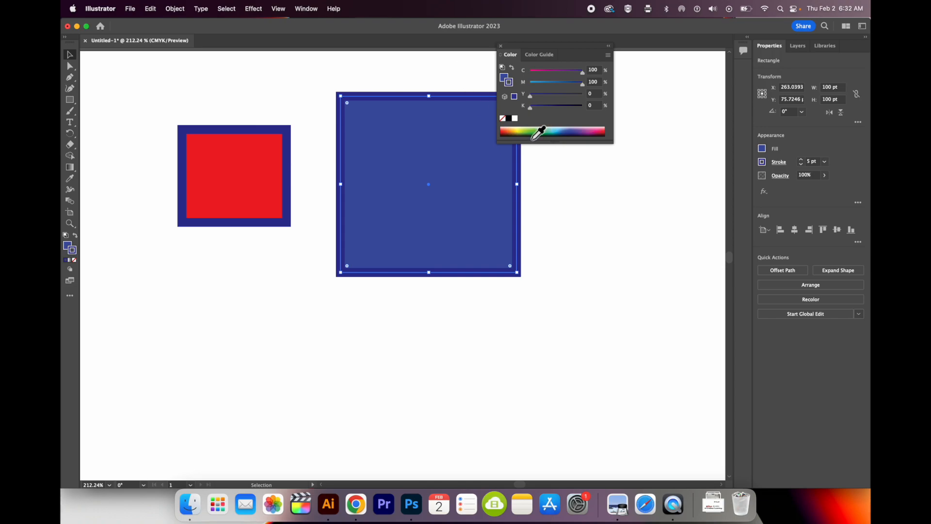
pyautogui.moveTo(572, 131); pyautogui.dragTo(504, 131)
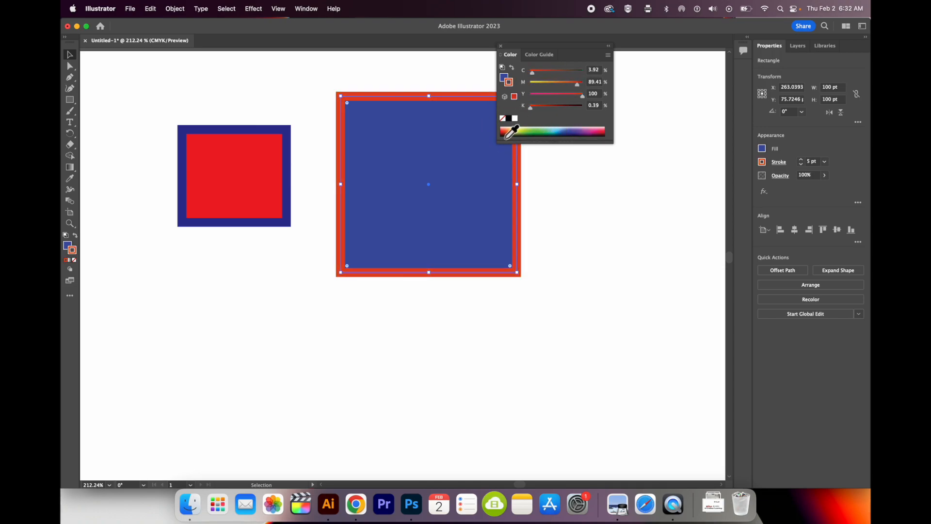
pyautogui.click(192, 94)
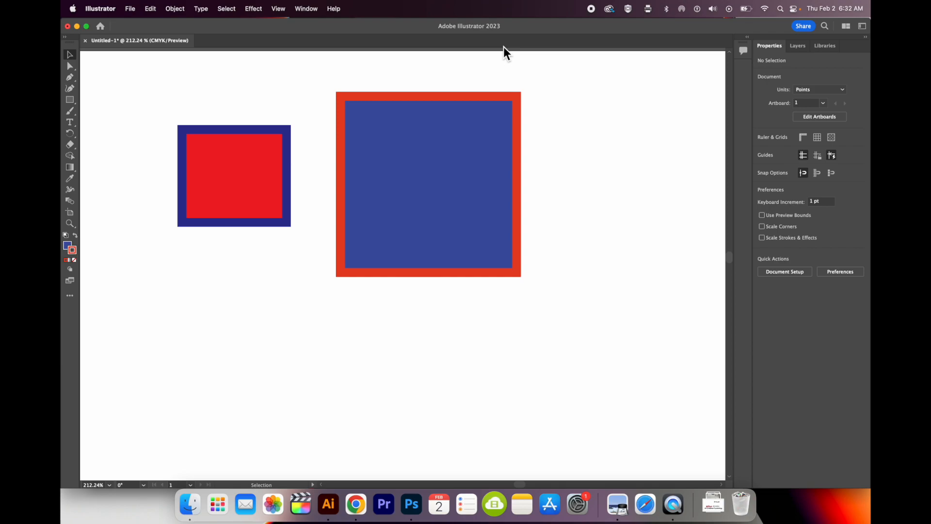
# Step: Move the small red rectangle so that it overlaps the lower-left corner of the large blue square
pyautogui.click(243, 128)
pyautogui.moveTo(242, 129); pyautogui.dragTo(347, 194)
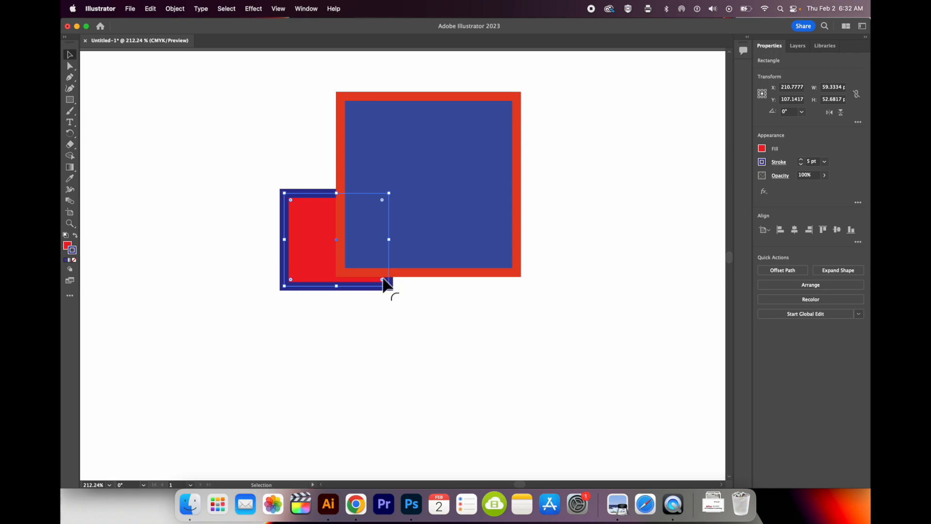
pyautogui.click(288, 130)
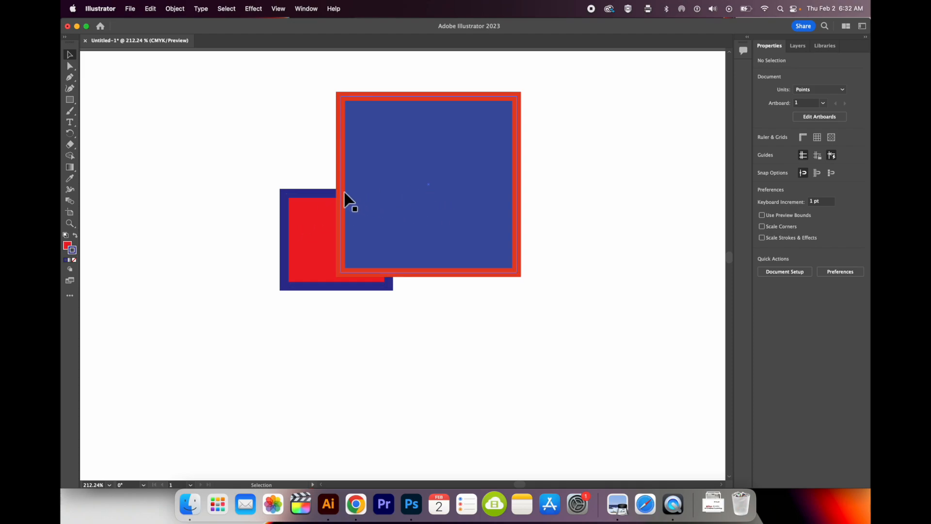
# Step: Bring the small red rectangle to the front, above the large blue square
pyautogui.click(301, 199)
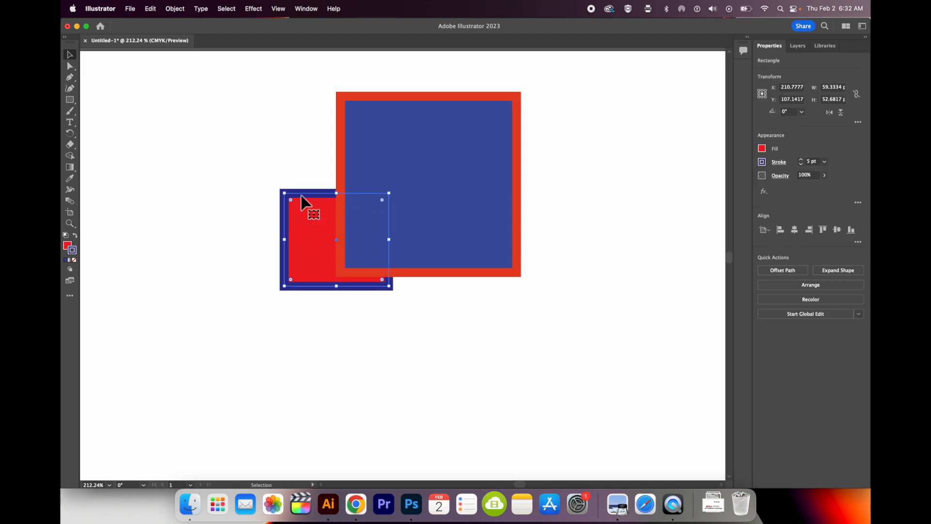
pyautogui.rightClick(302, 200)
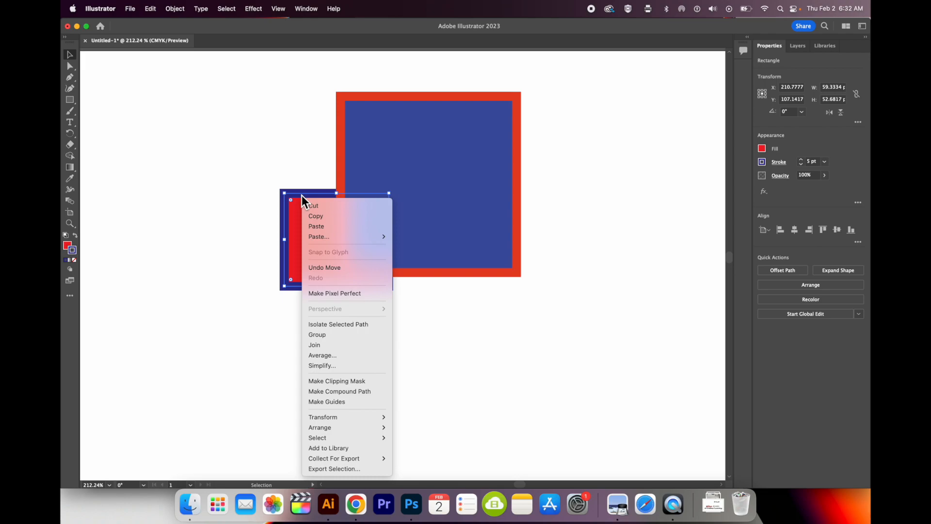
pyautogui.moveTo(354, 431)
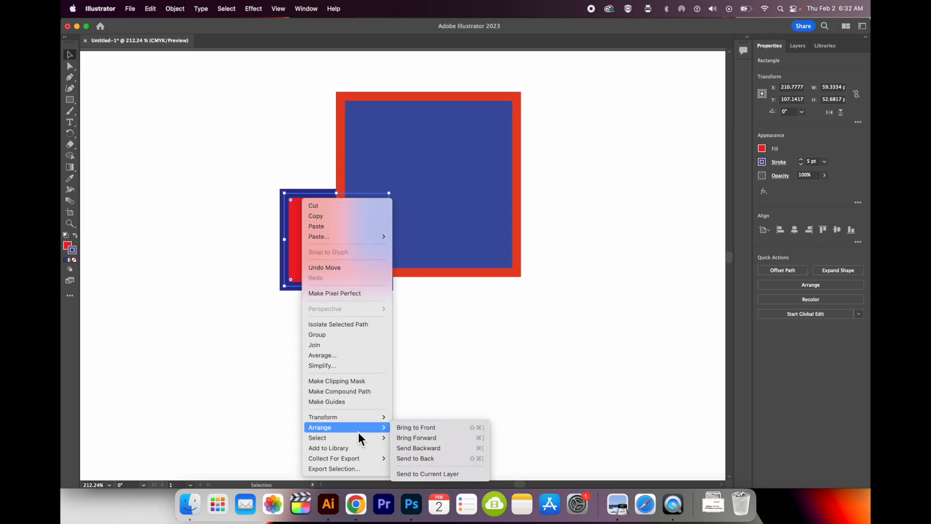
pyautogui.click(436, 426)
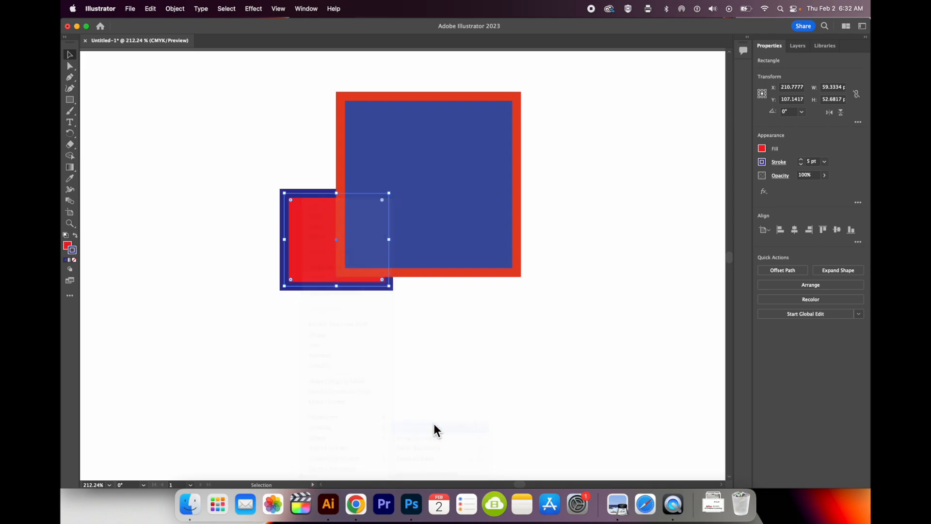
pyautogui.click(468, 338)
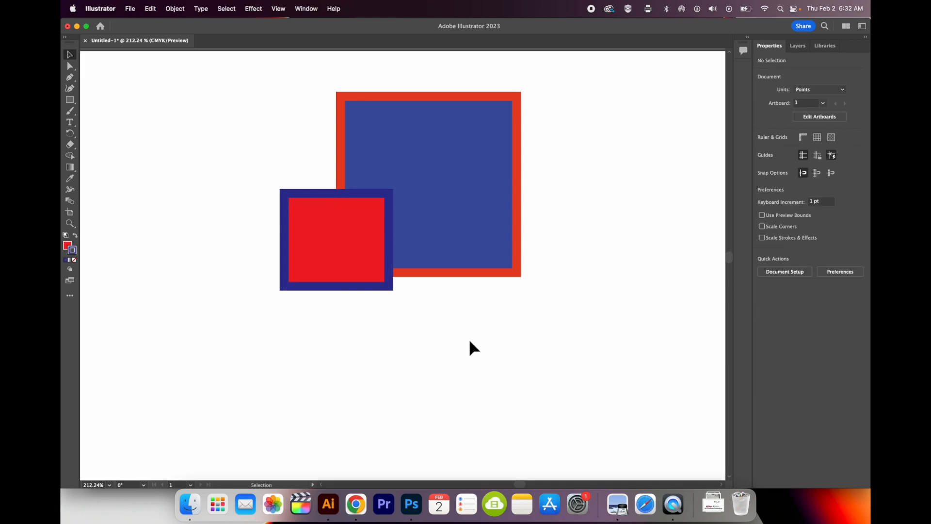
# Step: Examine the Arrange options available for the small red rectangle, from Bring to Front through Send to Back
pyautogui.rightClick(357, 242)
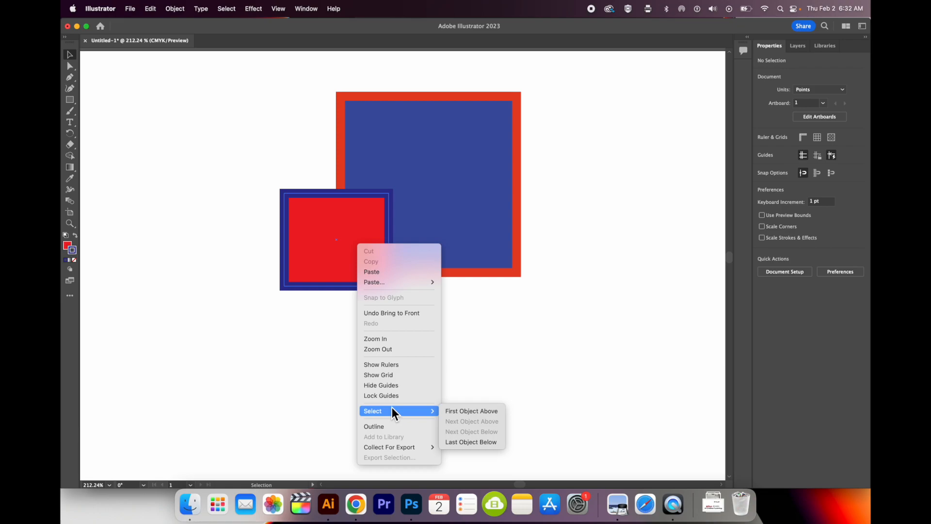
pyautogui.click(318, 238)
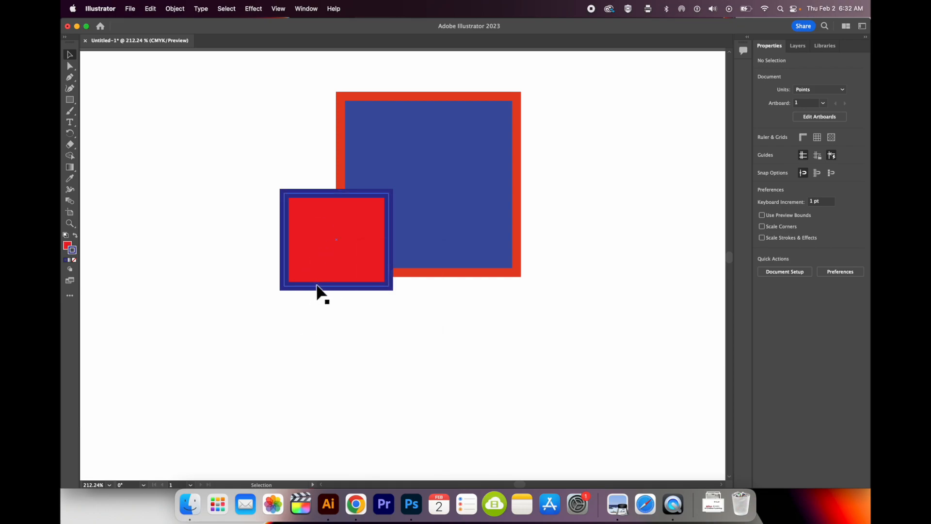
pyautogui.click(317, 287)
pyautogui.rightClick(317, 286)
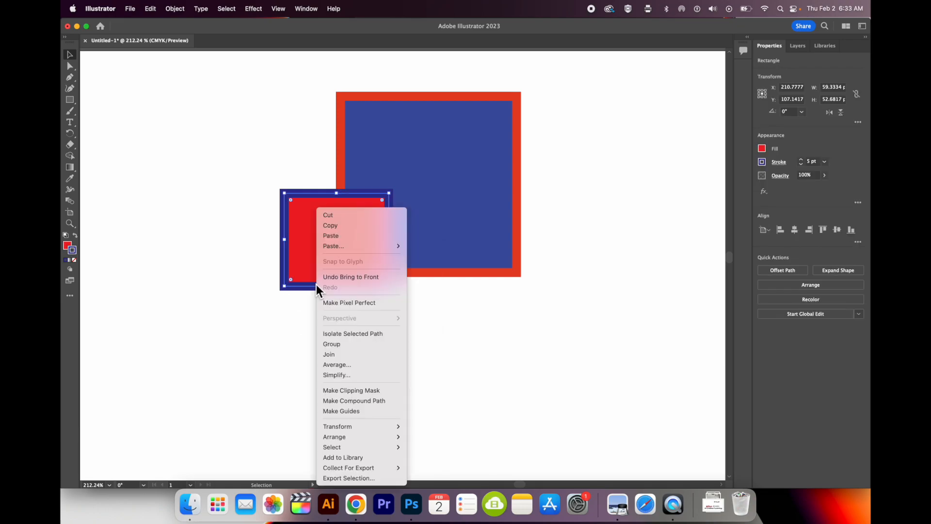
pyautogui.moveTo(381, 438)
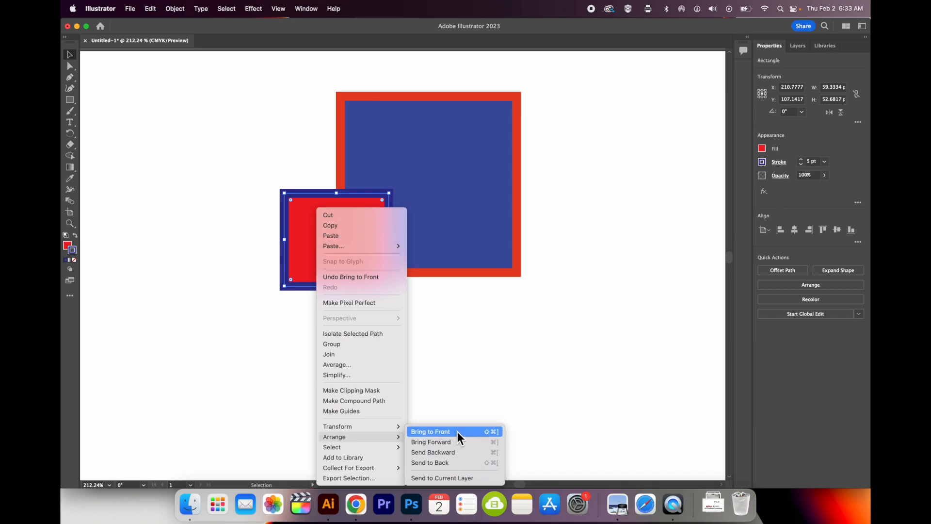
pyautogui.click(447, 464)
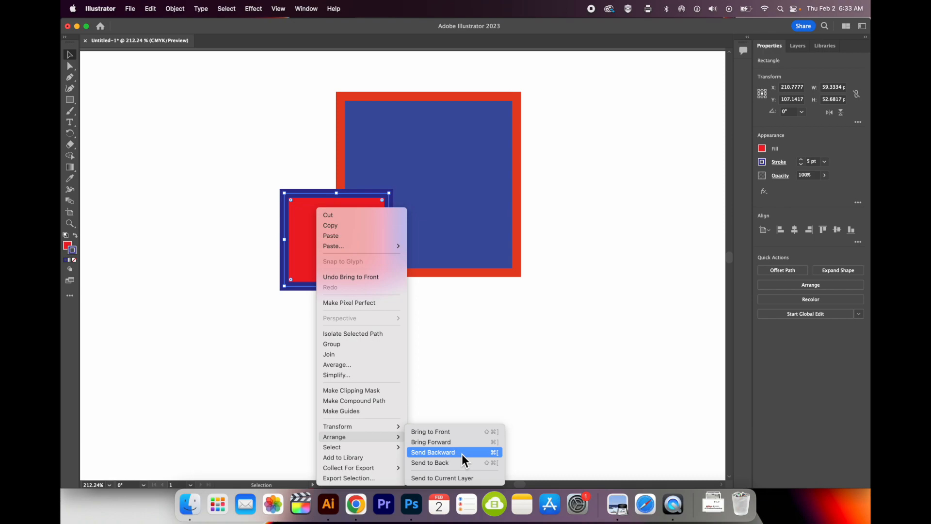
pyautogui.click(462, 453)
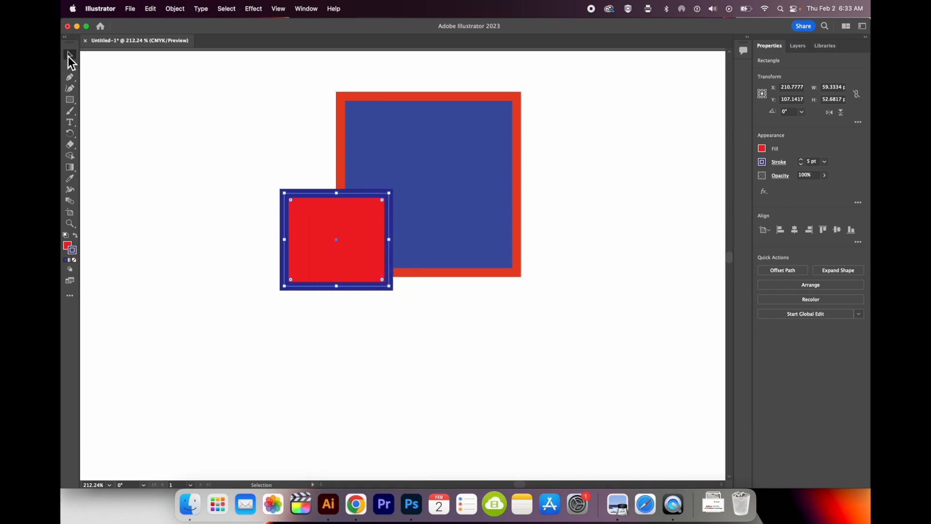
pyautogui.click(202, 196)
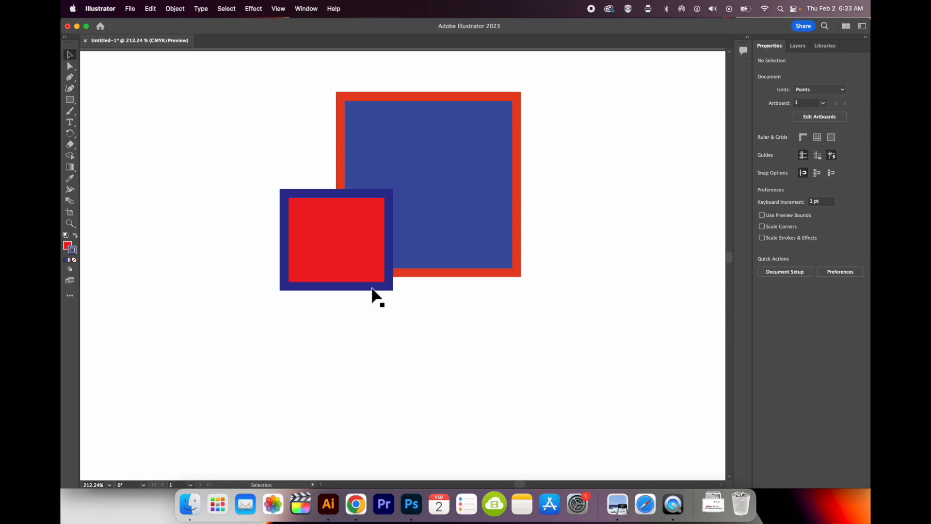
# Step: Duplicate the small red rectangle four times in an overlapping diagonal cascade running down to the right
pyautogui.moveTo(382, 288); pyautogui.dragTo(534, 414)
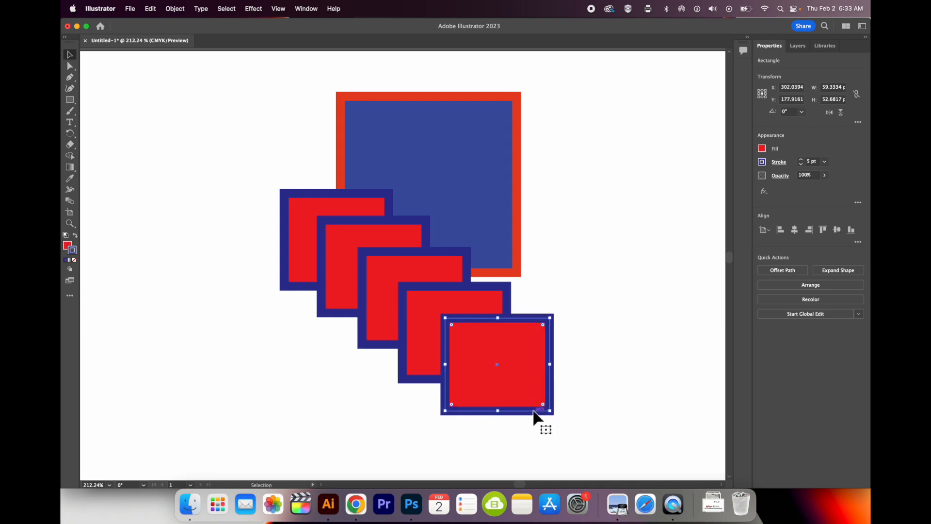
pyautogui.click(315, 415)
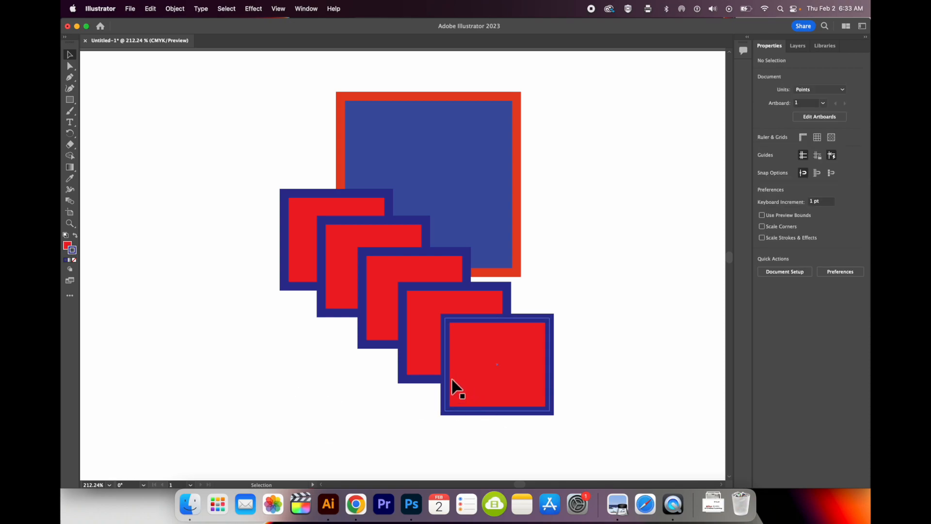
# Step: Bring the middle red rectangle of the cascade forward by one level
pyautogui.click(365, 306)
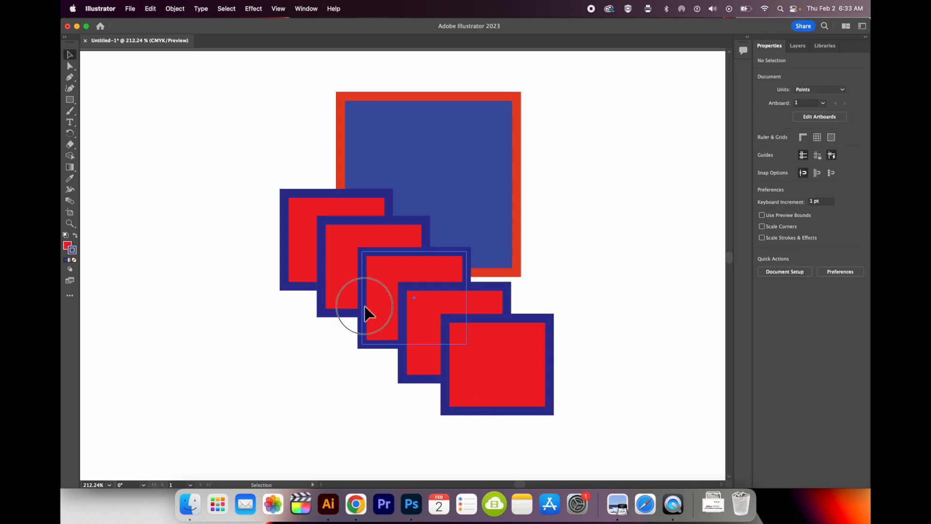
pyautogui.rightClick(365, 306)
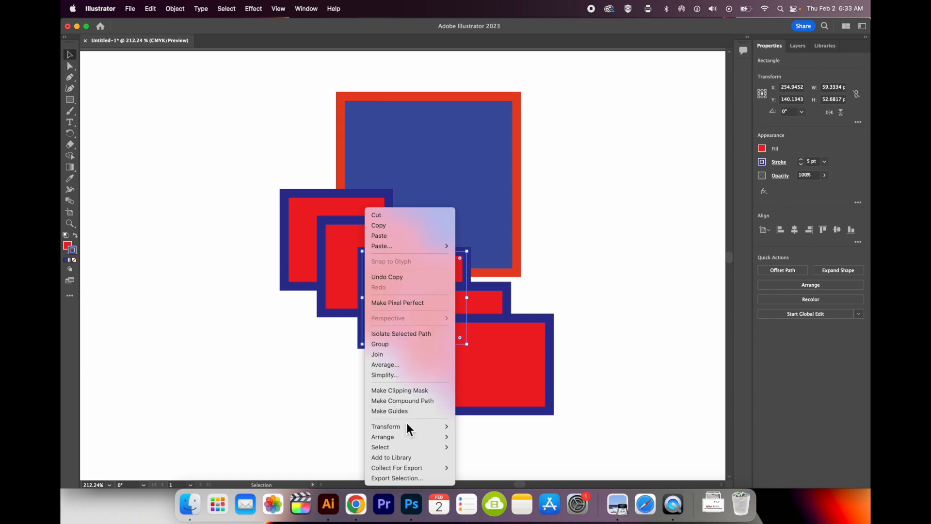
pyautogui.moveTo(406, 439)
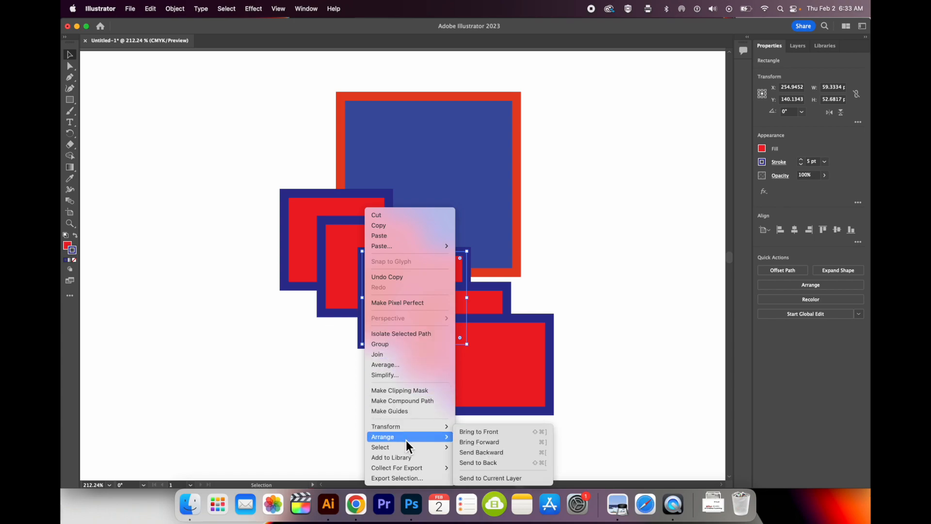
pyautogui.click(505, 443)
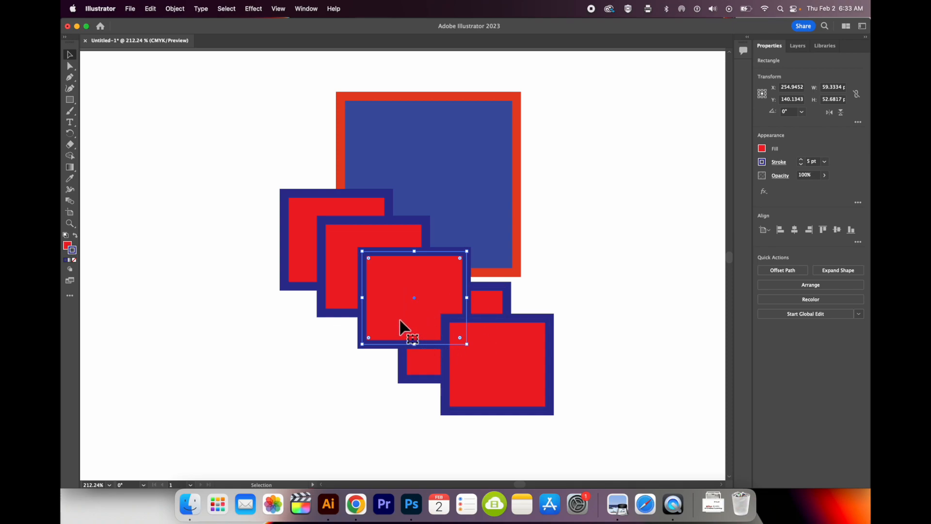
# Step: Bring the middle red rectangle of the cascade forward again, above the last rectangle
pyautogui.rightClick(392, 348)
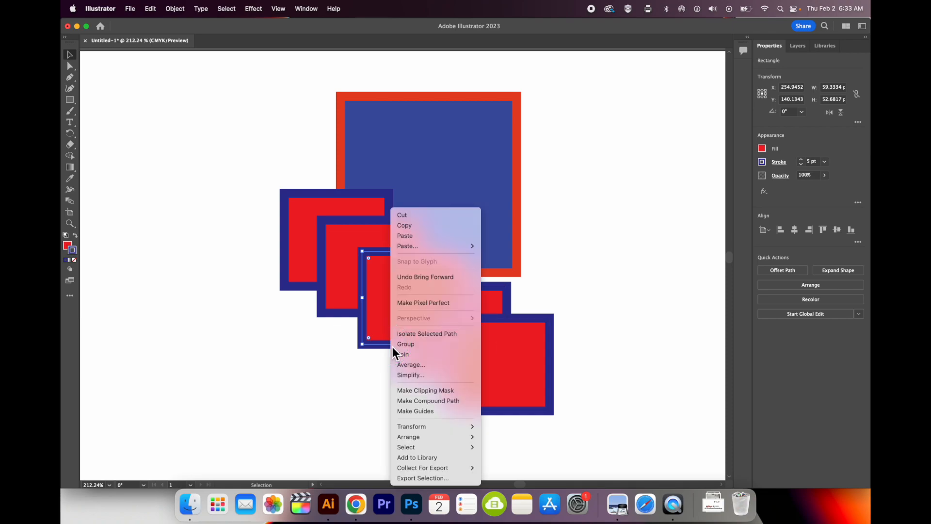
pyautogui.moveTo(446, 442)
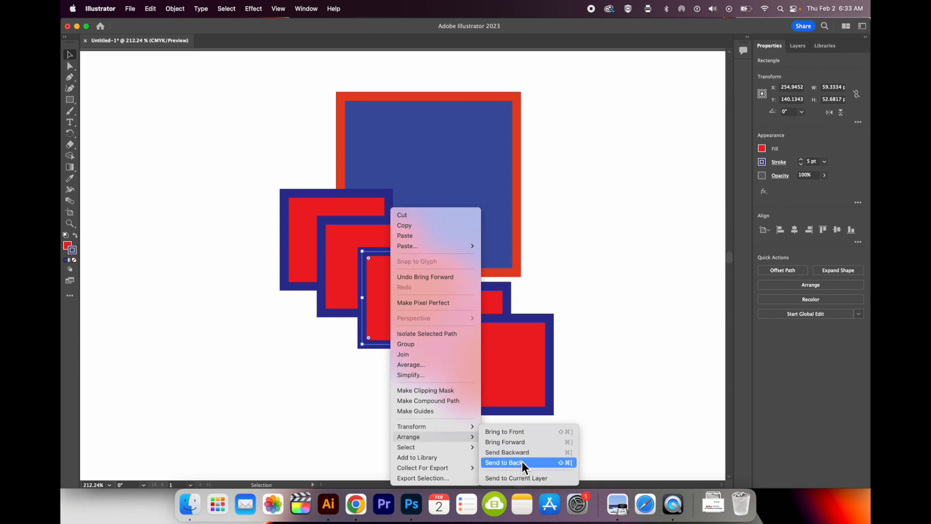
pyautogui.click(523, 443)
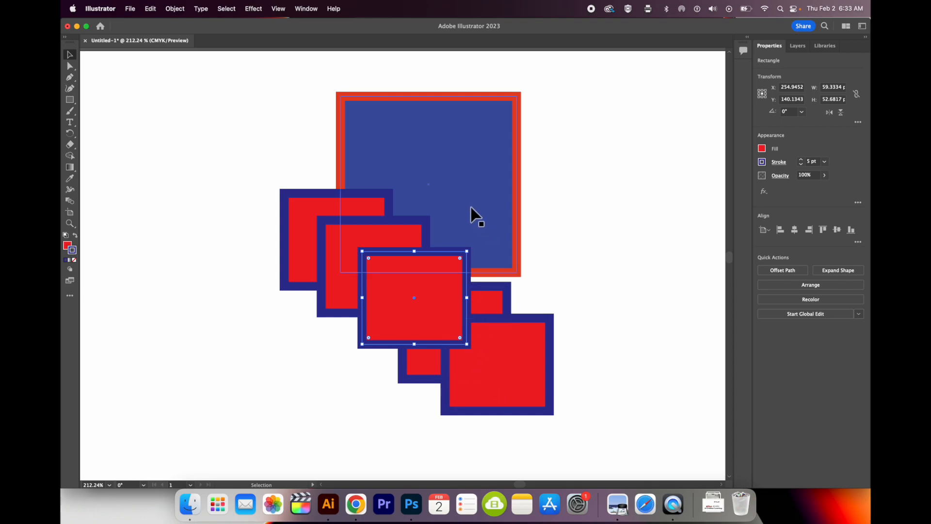
# Step: Move the large blue square down over the red cascade and bring it forward by two levels
pyautogui.moveTo(462, 98)
pyautogui.mouseDown()
pyautogui.moveTo(446, 125)
pyautogui.moveTo(447, 185)
pyautogui.moveTo(430, 196)
pyautogui.moveTo(457, 212)
pyautogui.moveTo(450, 202)
pyautogui.mouseUp()
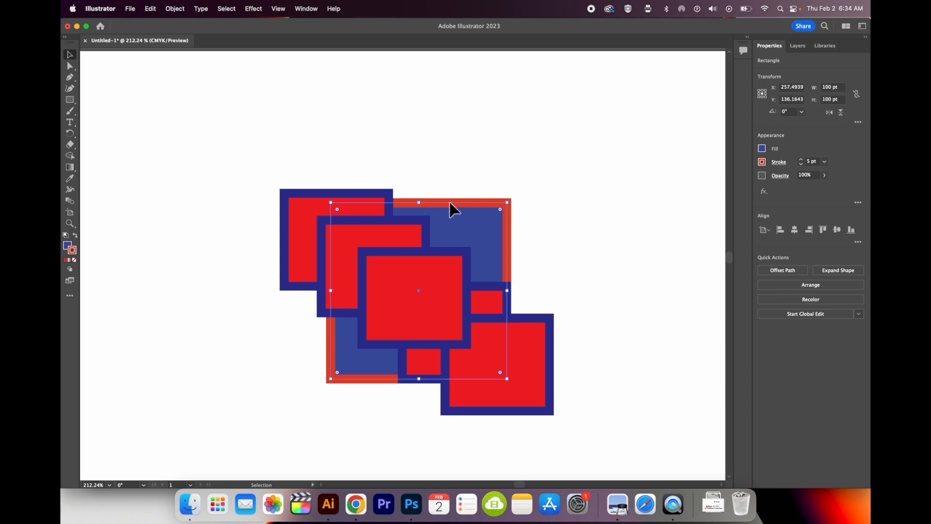
pyautogui.rightClick(450, 201)
pyautogui.moveTo(497, 435)
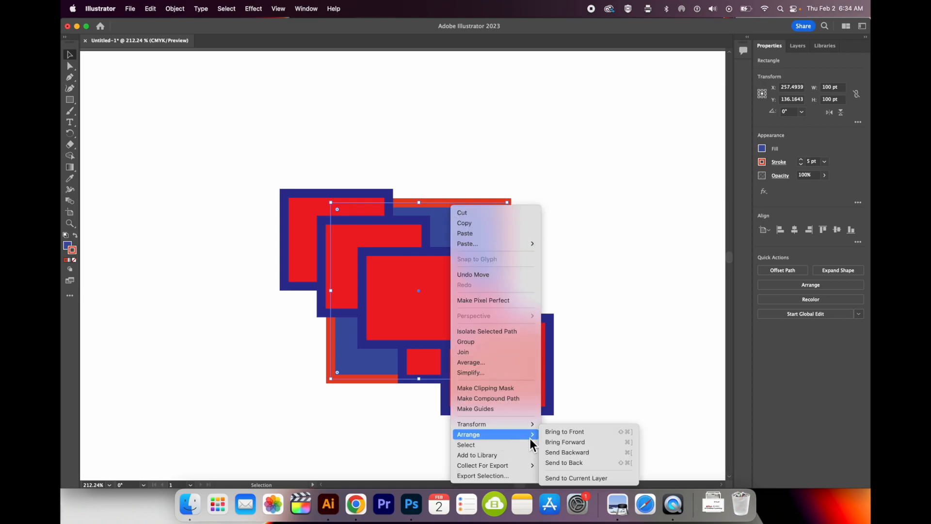
pyautogui.click(586, 443)
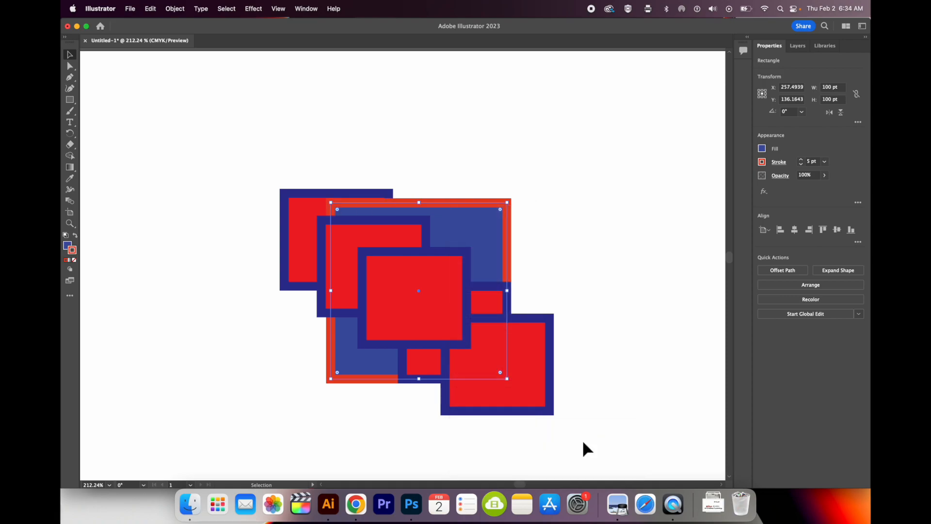
pyautogui.rightClick(509, 243)
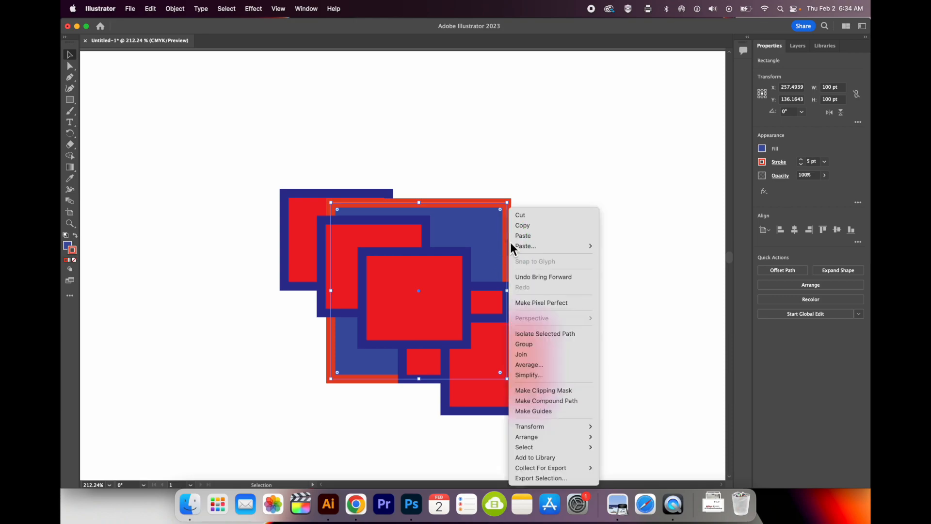
pyautogui.moveTo(555, 438)
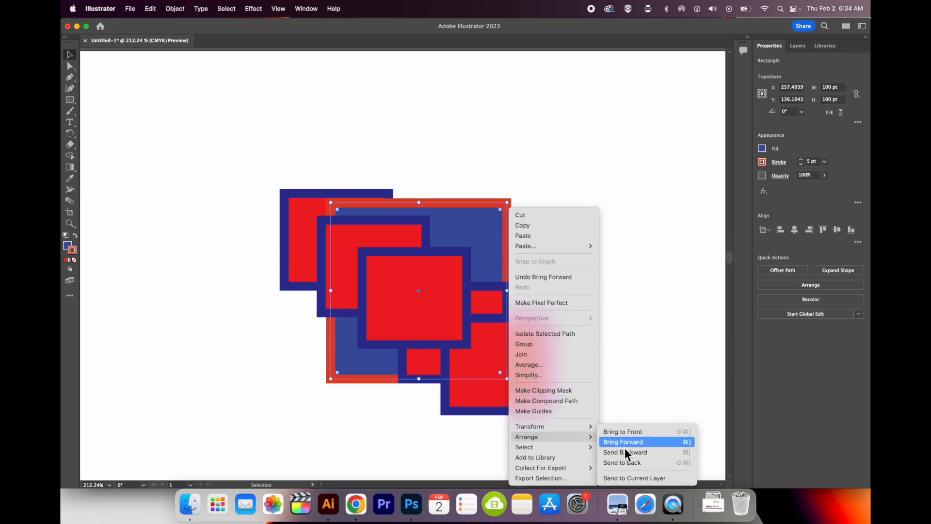
pyautogui.click(649, 442)
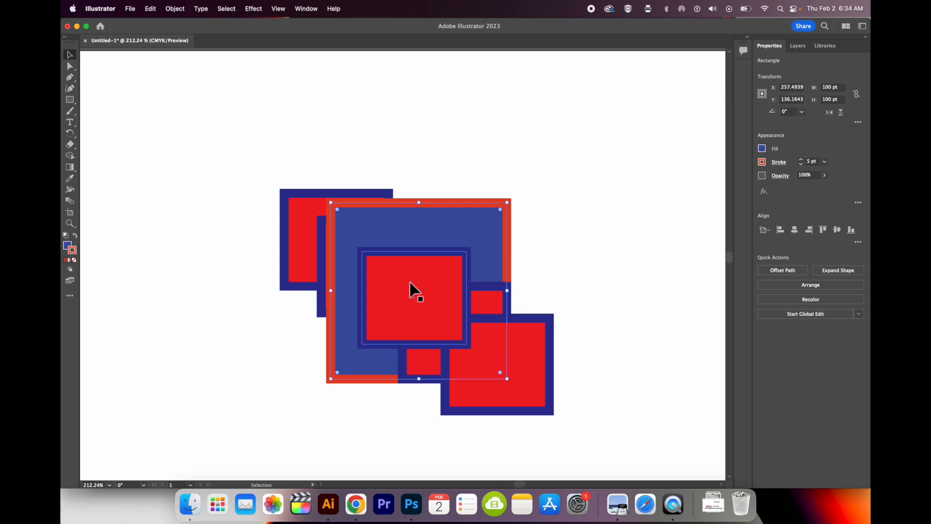
# Step: Bring the large blue square to the front, above all the red rectangles
pyautogui.rightClick(453, 204)
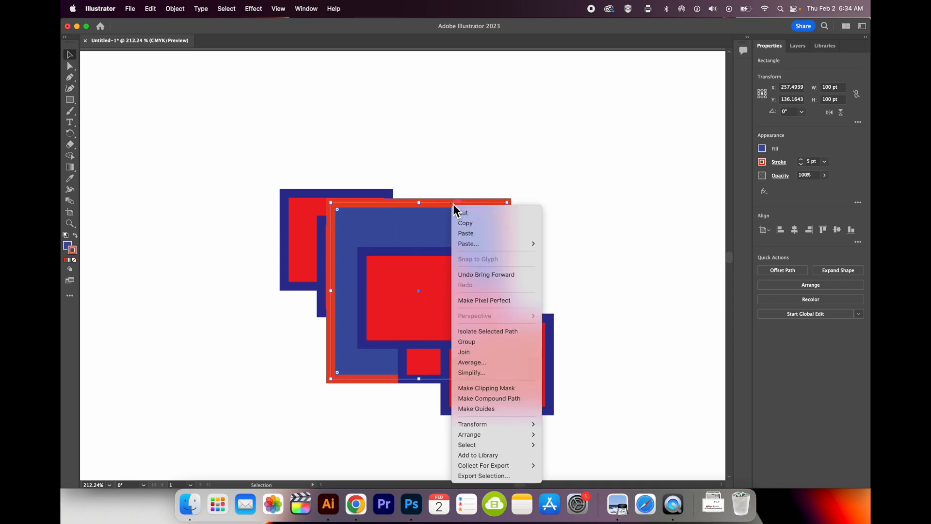
pyautogui.moveTo(491, 438)
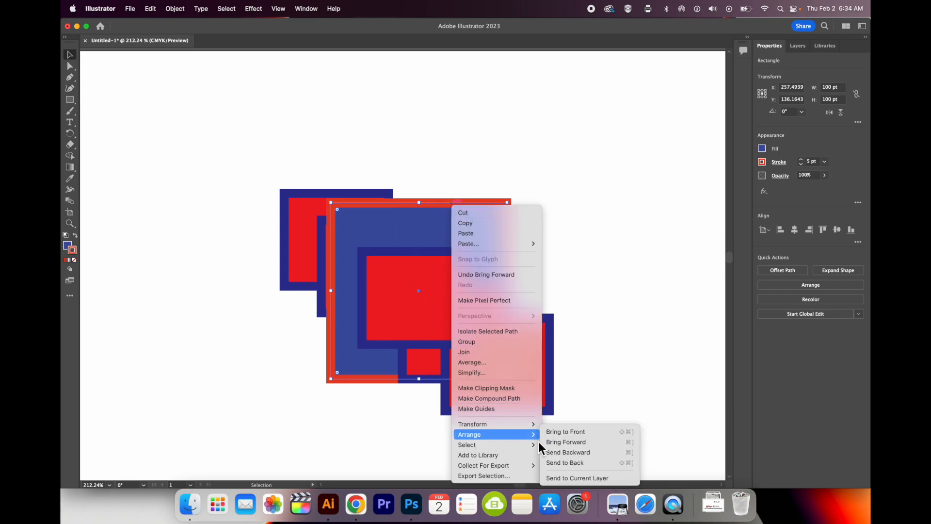
pyautogui.click(598, 434)
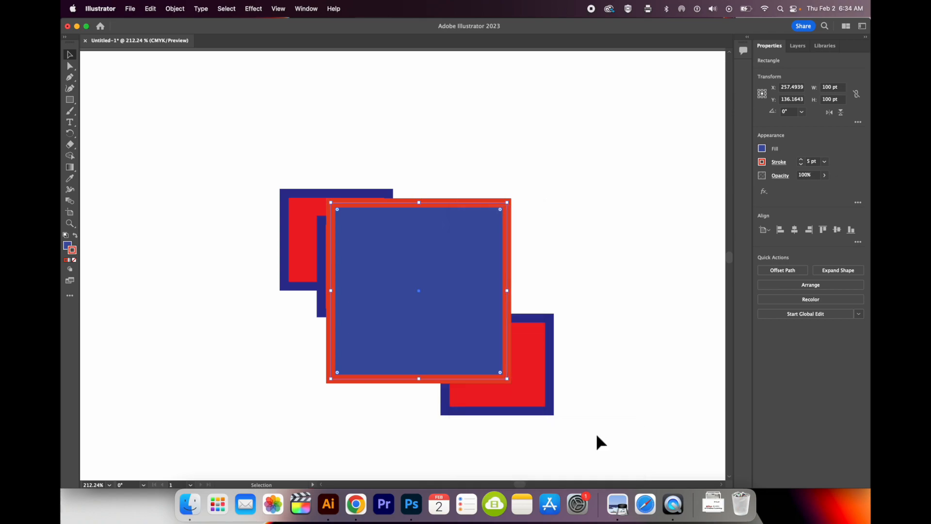
# Step: Send the large blue square to the back and move it up and to the right of the red cascade
pyautogui.rightClick(505, 269)
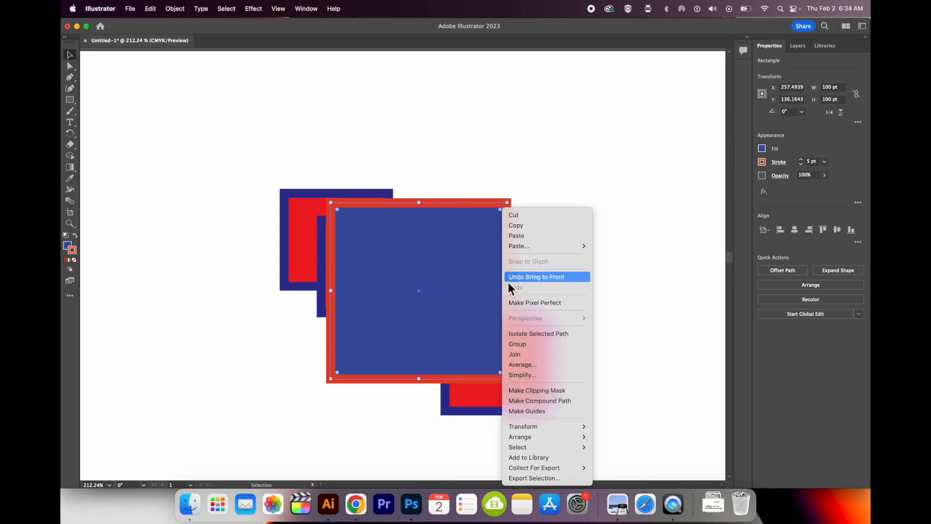
pyautogui.moveTo(543, 437)
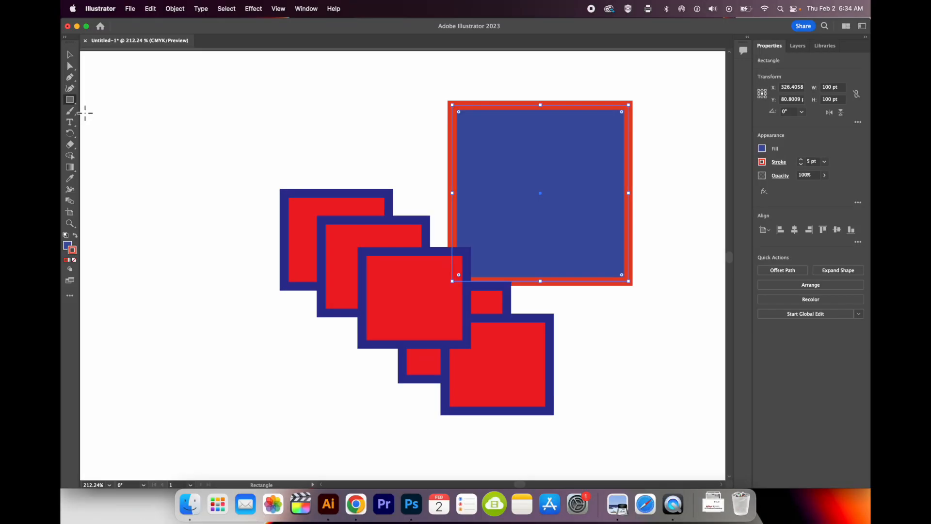
# Step: Draw two circles with the Ellipse tool: one about 55 pt wide in the upper-left empty area, one about 46 pt wide inside the blue square
pyautogui.moveTo(73, 102); pyautogui.dragTo(116, 111)
pyautogui.moveTo(130, 86); pyautogui.dragTo(229, 183)
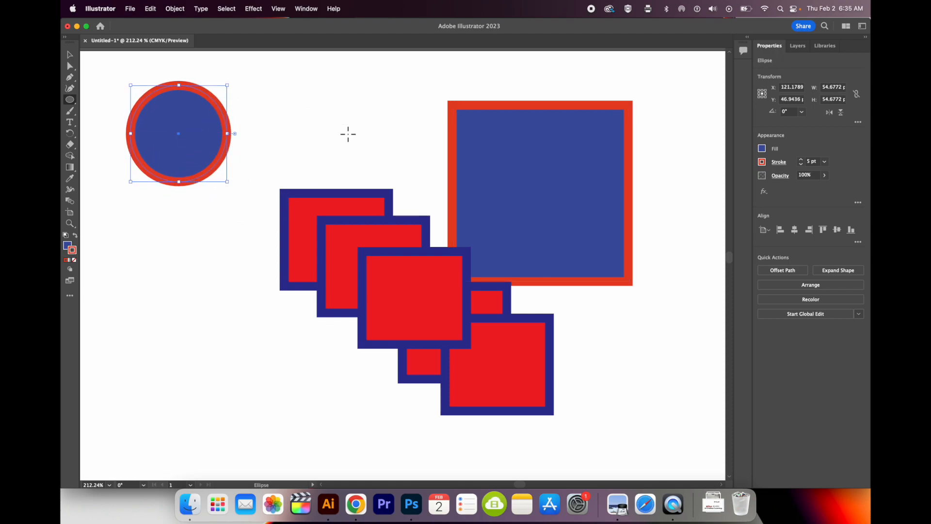
pyautogui.moveTo(301, 85)
pyautogui.mouseDown()
pyautogui.moveTo(362, 124)
pyautogui.moveTo(391, 164)
pyautogui.moveTo(464, 170)
pyautogui.moveTo(544, 238)
pyautogui.moveTo(518, 252)
pyautogui.moveTo(458, 333)
pyautogui.moveTo(445, 309)
pyautogui.moveTo(554, 195)
pyautogui.mouseUp()
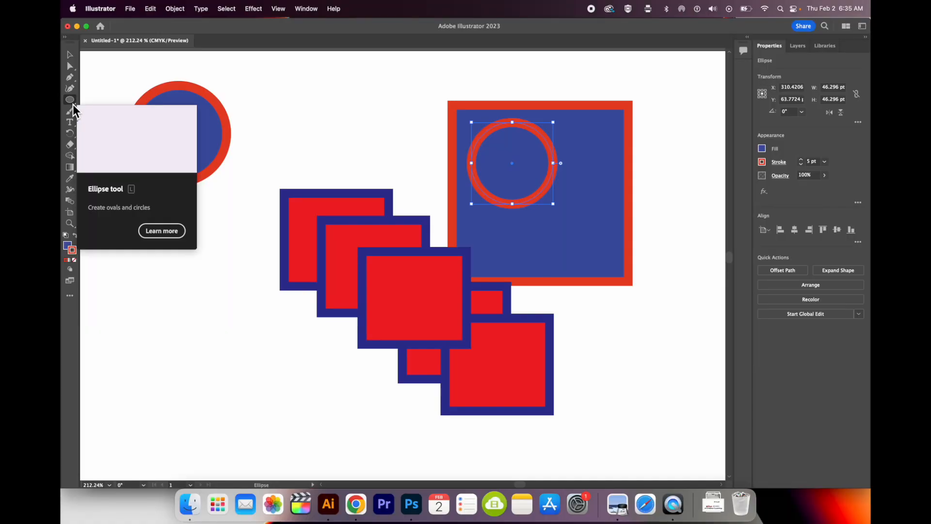
# Step: Draw a pentagon about 47 pt wide below the left circle with the Polygon tool, raising and lowering the side count while drawing
pyautogui.click(72, 101)
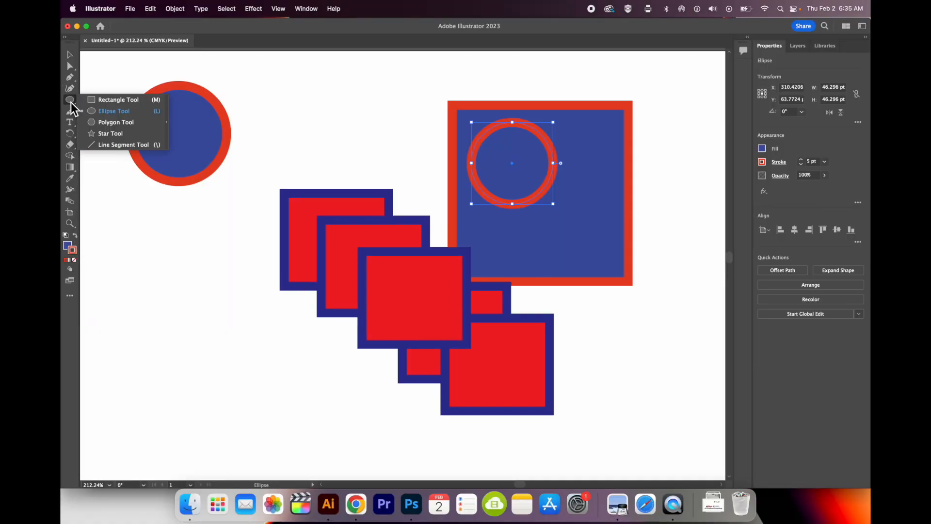
pyautogui.click(99, 110)
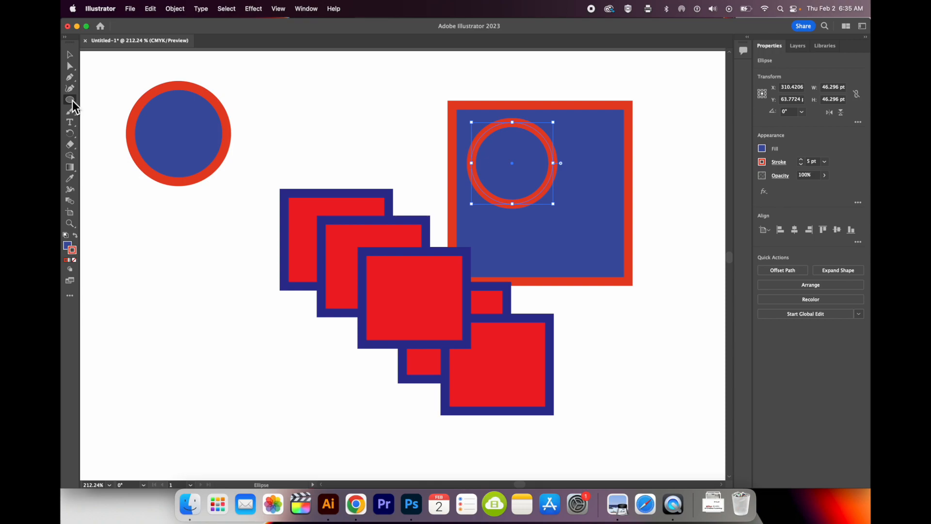
pyautogui.click(72, 101)
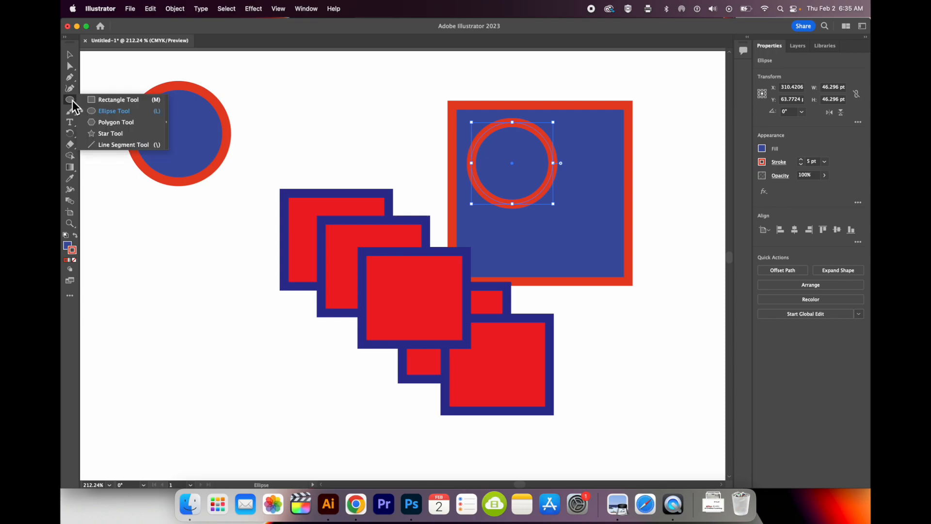
pyautogui.click(133, 127)
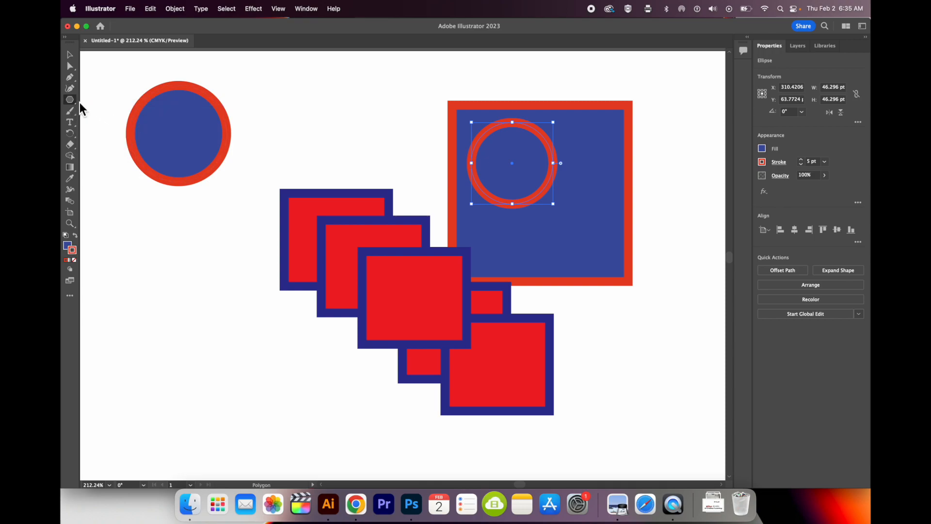
pyautogui.moveTo(154, 316)
pyautogui.mouseDown()
pyautogui.moveTo(183, 336)
pyautogui.moveTo(185, 351)
pyautogui.moveTo(155, 356)
pyautogui.mouseUp()
pyautogui.press('Up')
pyautogui.press('Up')
pyautogui.press('Up')
pyautogui.press('Up')
pyautogui.press('Up')
pyautogui.press('Up')
pyautogui.press('Down')
pyautogui.press('Down')
pyautogui.press('Down')
pyautogui.press('Down')
pyautogui.press('Down')
pyautogui.press('Down')
pyautogui.press('Down')
pyautogui.press('Down')
pyautogui.press('Down')
pyautogui.press('Up')
pyautogui.press('Up')
pyautogui.press('Up')
pyautogui.press('Down')
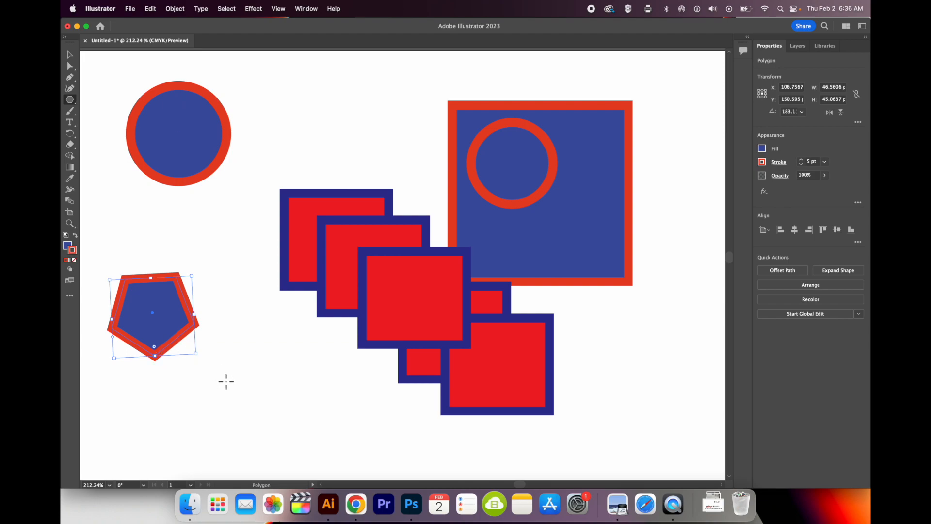
# Step: Create a polygon with exactly 6 sides and a 24.5145 pt radius, just below and right of the pentagon
pyautogui.click(231, 386)
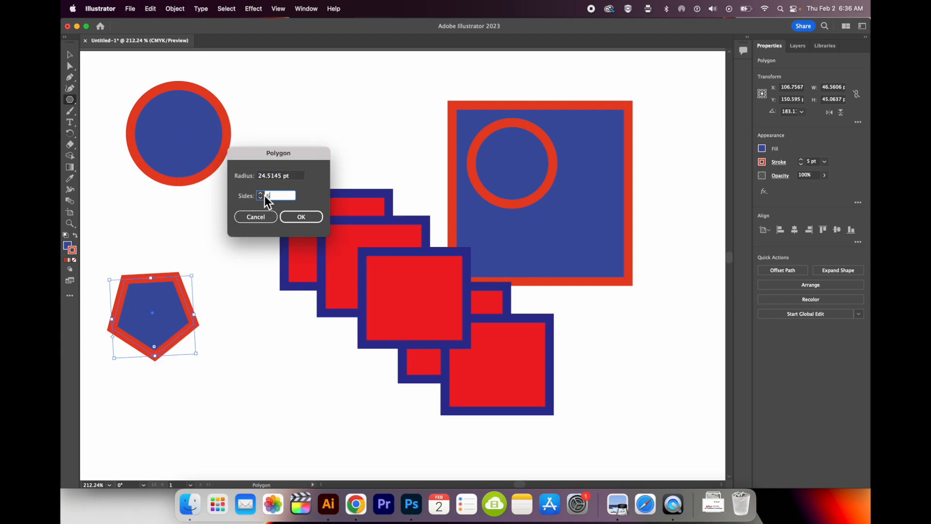
pyautogui.write('6')
pyautogui.click(301, 217)
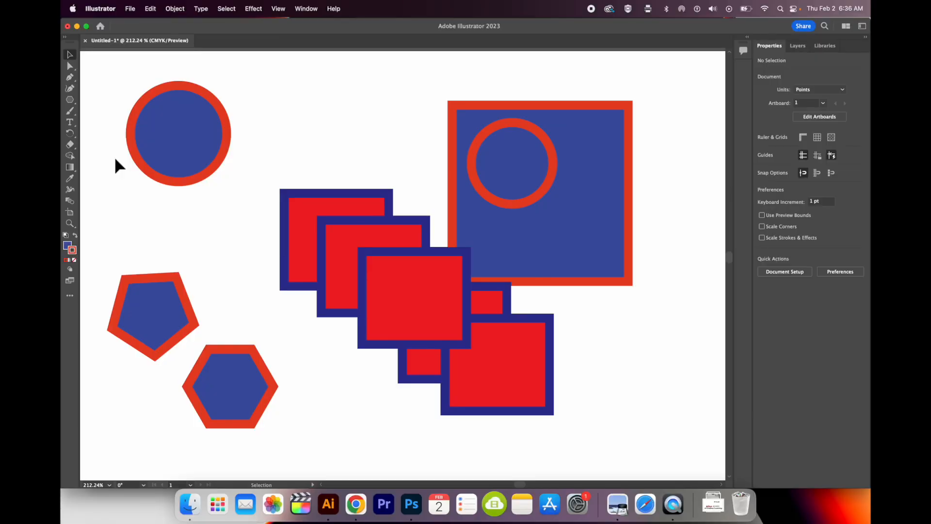
# Step: Draw a five-pointed star about 54 pt wide above the red cascade, varying its number of points while drawing
pyautogui.click(75, 101)
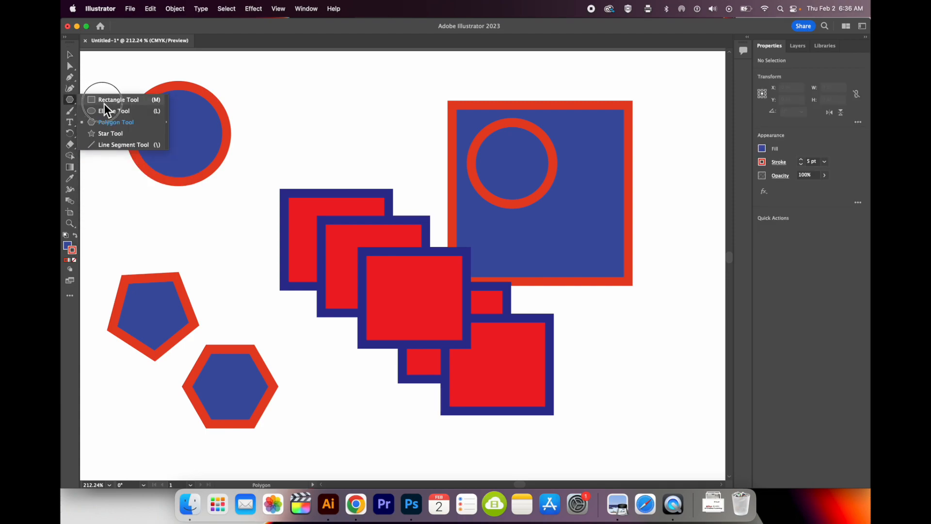
pyautogui.click(124, 134)
pyautogui.moveTo(342, 117); pyautogui.dragTo(370, 151)
pyautogui.press('Up')
pyautogui.press('Up')
pyautogui.press('Up')
pyautogui.press('Up')
pyautogui.press('Down')
pyautogui.press('Down')
pyautogui.press('Down')
pyautogui.press('Down')
pyautogui.press('Down')
pyautogui.press('Up')
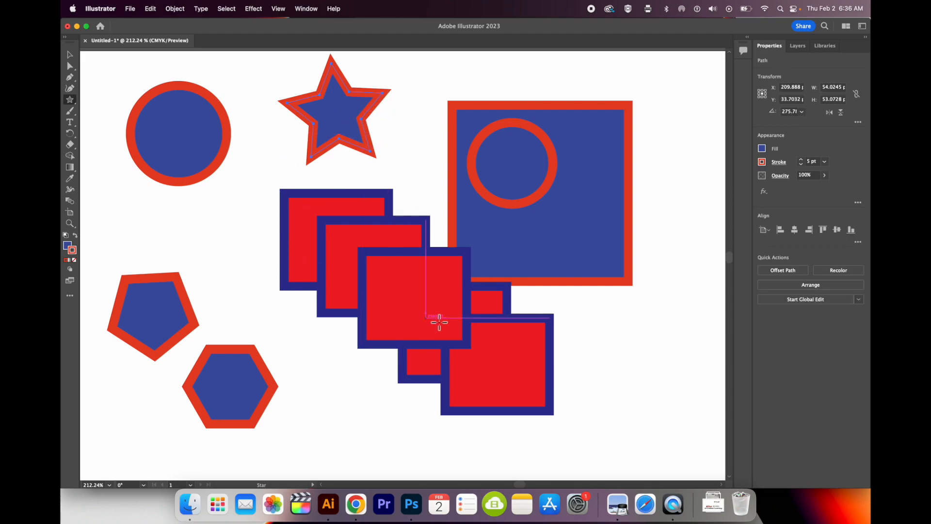
# Step: Create a 9-point star with Radius 1 of 50 pt and move it to overlap the blue square and the last red rectangle
pyautogui.click(638, 407)
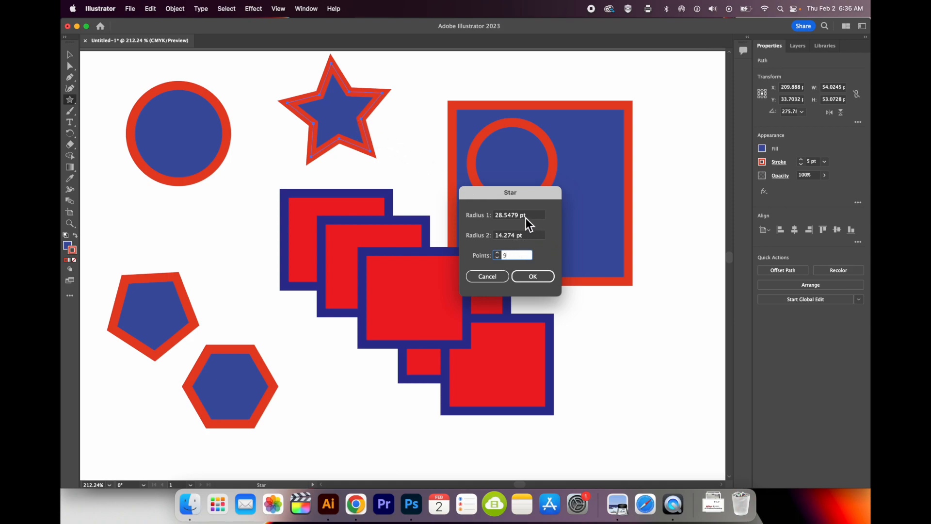
pyautogui.moveTo(520, 216); pyautogui.dragTo(485, 216)
pyautogui.write('50')
pyautogui.click(533, 276)
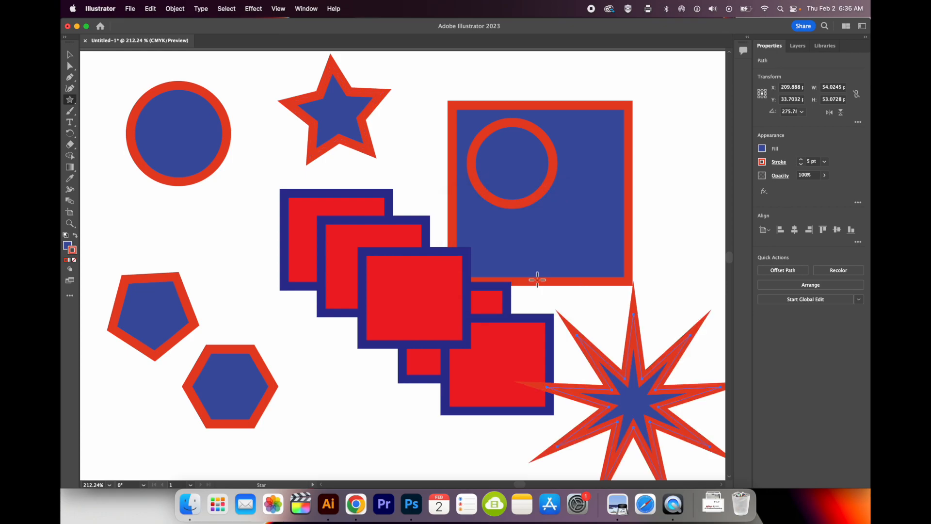
pyautogui.click(72, 56)
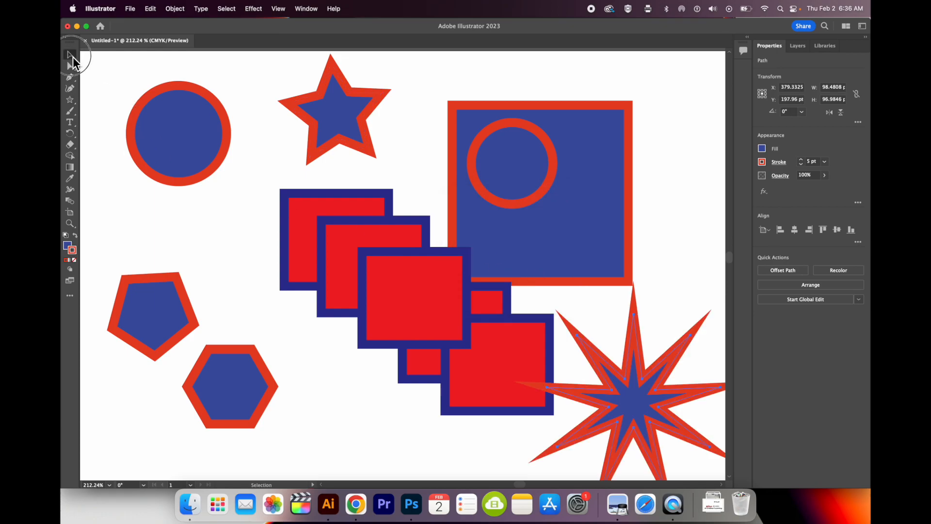
pyautogui.click(603, 317)
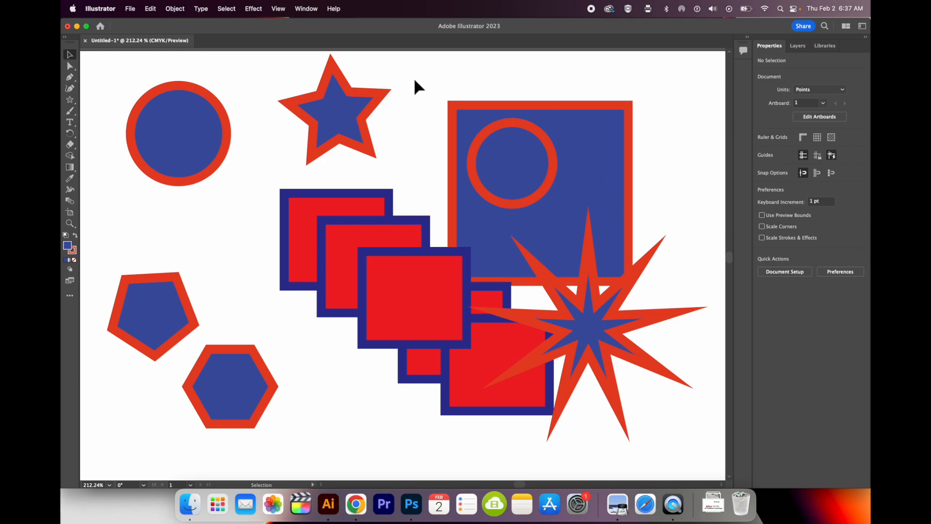
pyautogui.click(542, 160)
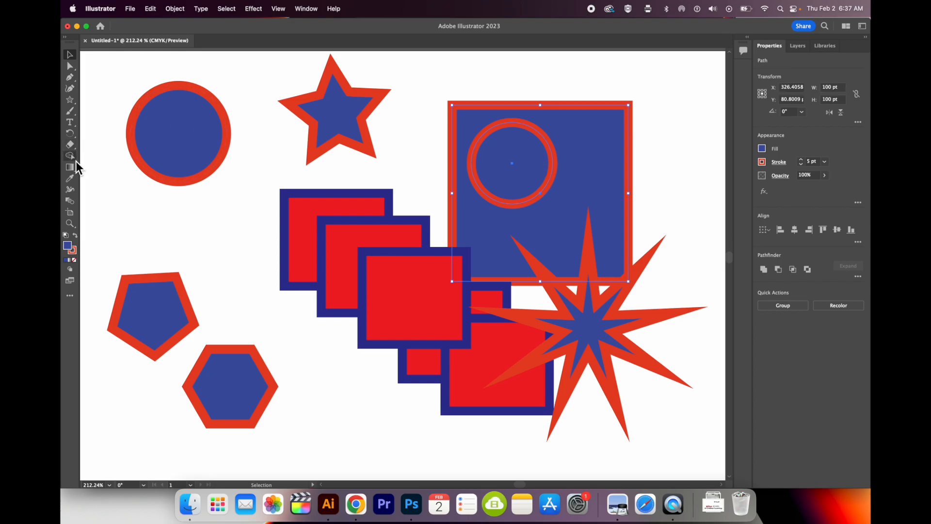
pyautogui.click(483, 86)
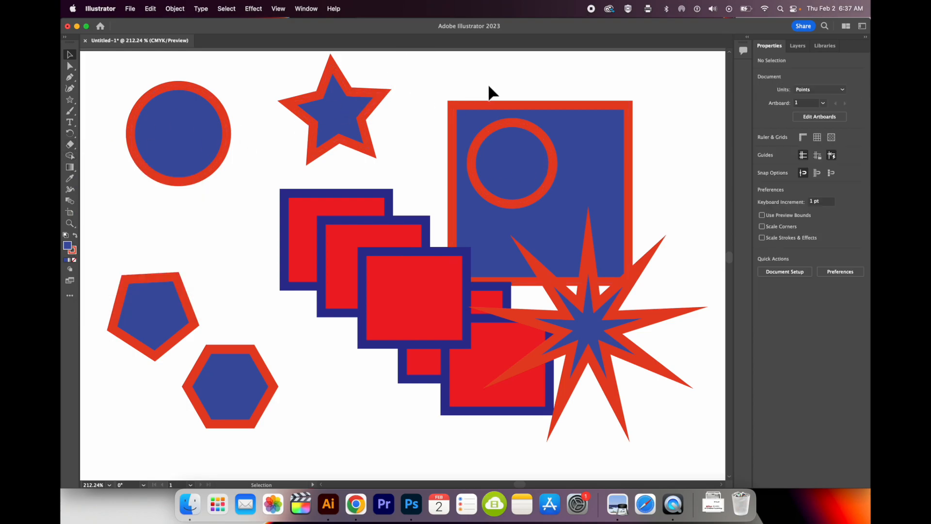
pyautogui.moveTo(525, 132)
pyautogui.mouseDown()
pyautogui.moveTo(357, 116)
pyautogui.moveTo(427, 129)
pyautogui.moveTo(522, 123)
pyautogui.mouseUp()
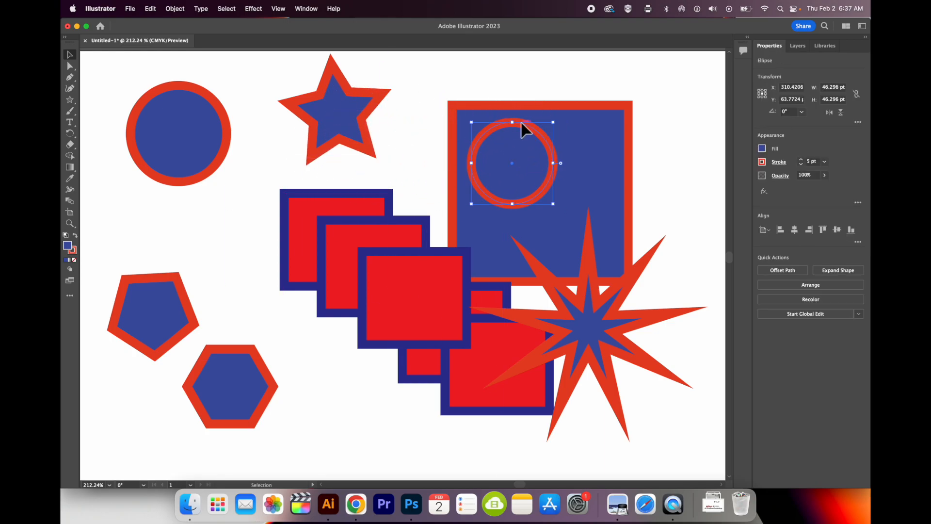
pyautogui.click(426, 92)
# Step: Select the blue square with the small circle inside it and separate the circle's area from the square using Shape Builder
pyautogui.moveTo(420, 74); pyautogui.dragTo(643, 184)
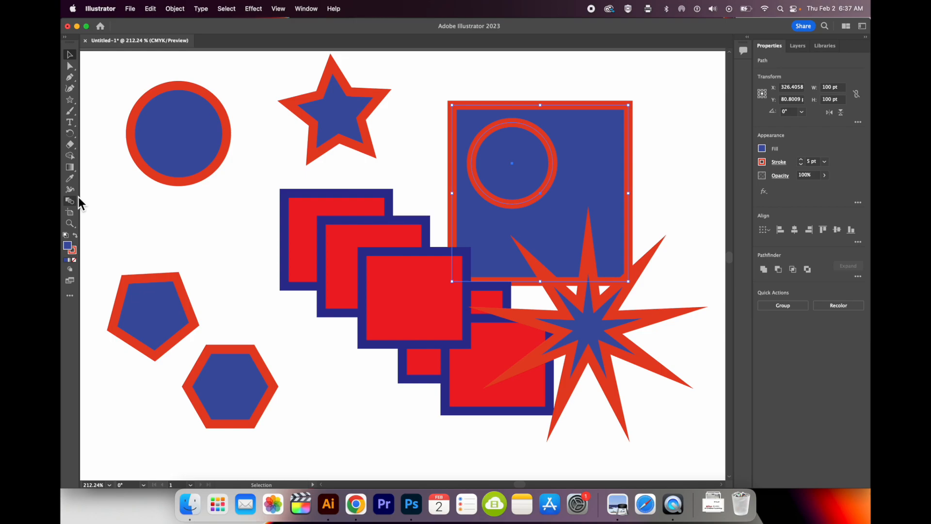
pyautogui.click(74, 156)
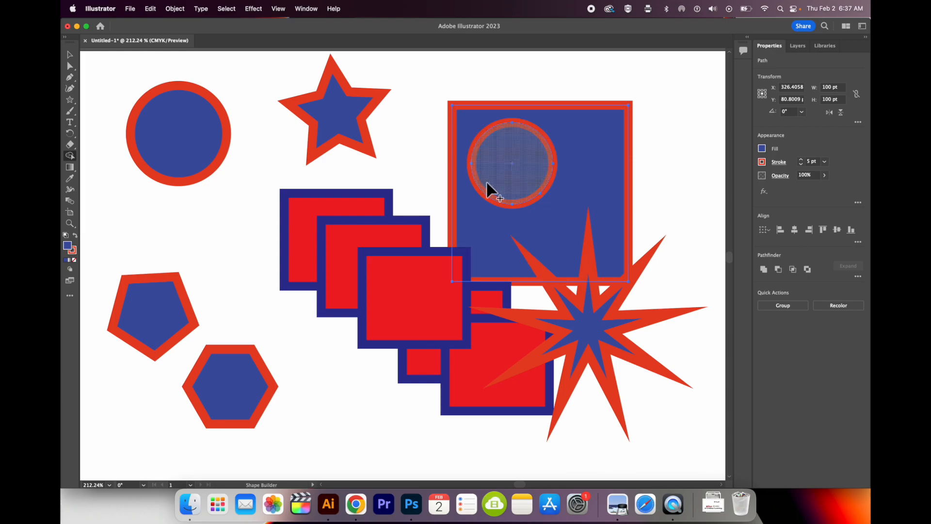
pyautogui.click(523, 153)
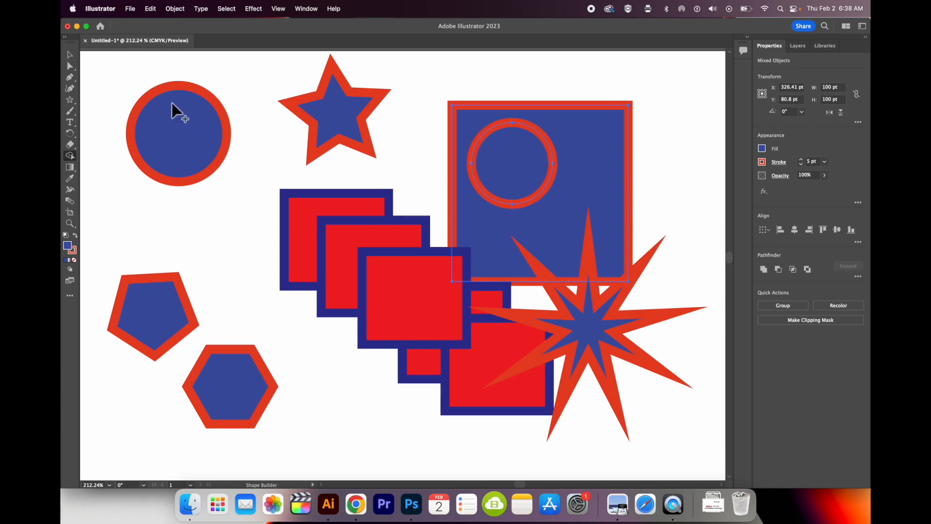
# Step: Deselect the shapes and delete the separated circle area from inside the large blue square, leaving a hole
pyautogui.click(70, 54)
pyautogui.click(425, 143)
pyautogui.click(529, 182)
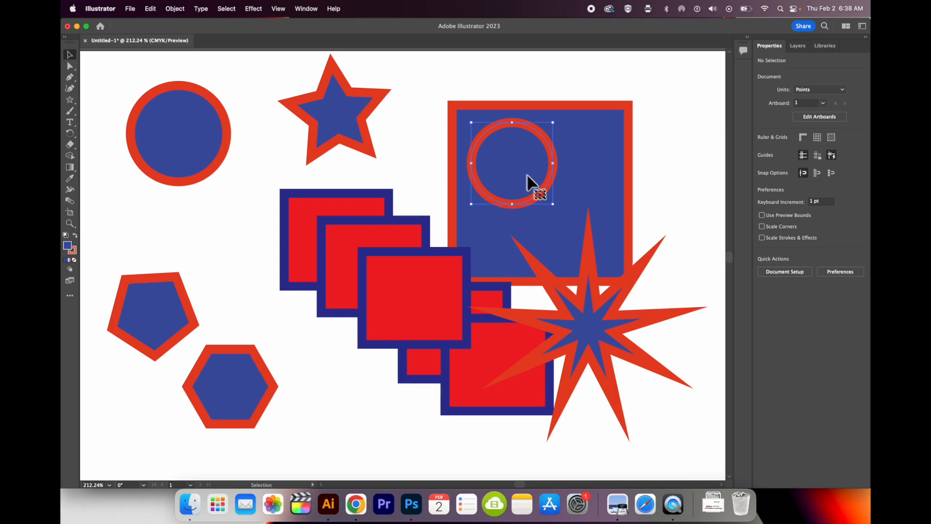
pyautogui.press('Delete')
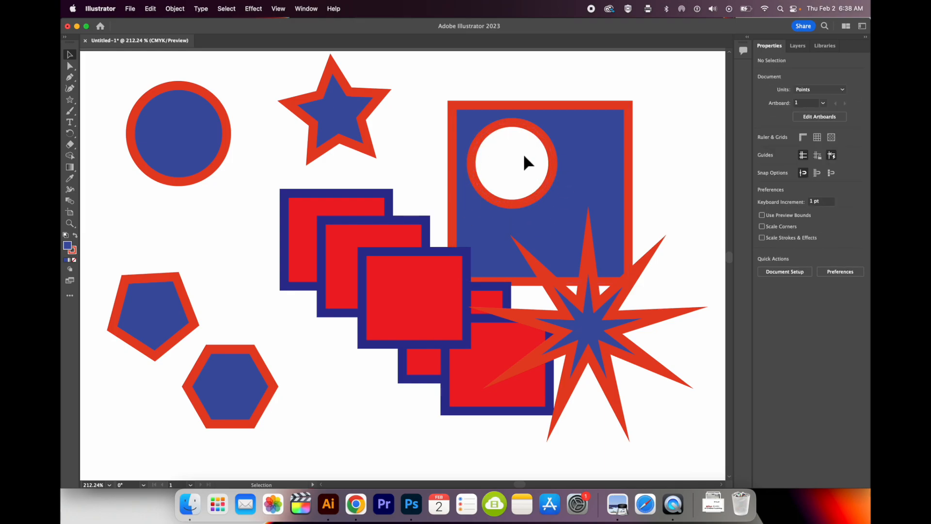
# Step: Select the holed blue square and the 9-point star, and separate the star's body and overlapping tips using Shape Builder
pyautogui.moveTo(700, 185); pyautogui.dragTo(576, 340)
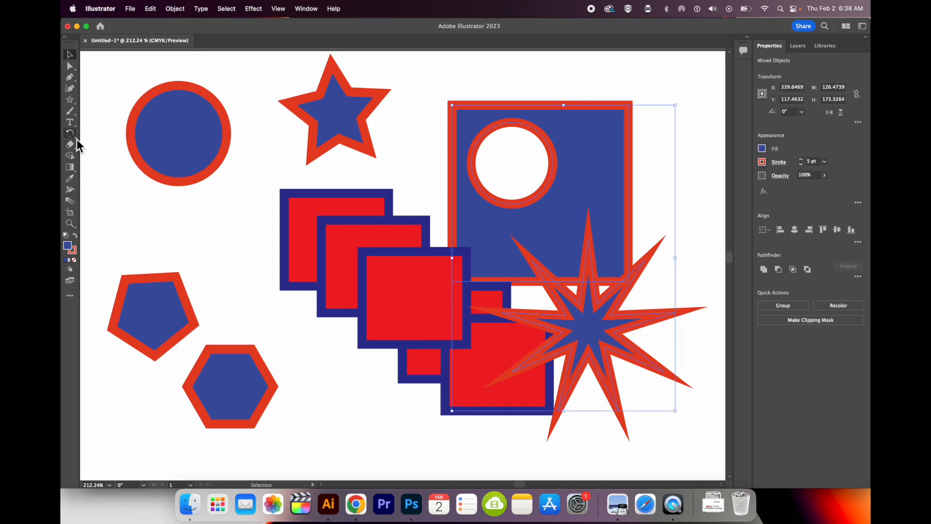
pyautogui.click(71, 157)
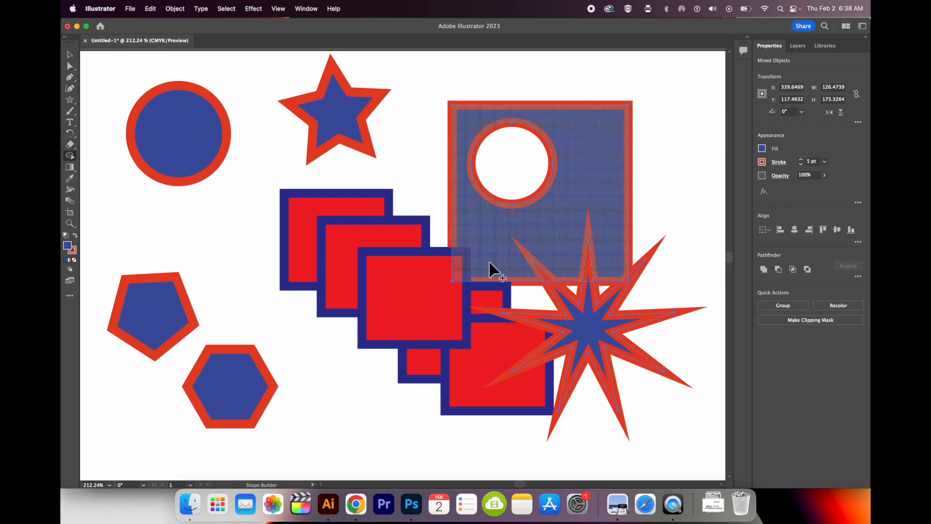
pyautogui.click(590, 269)
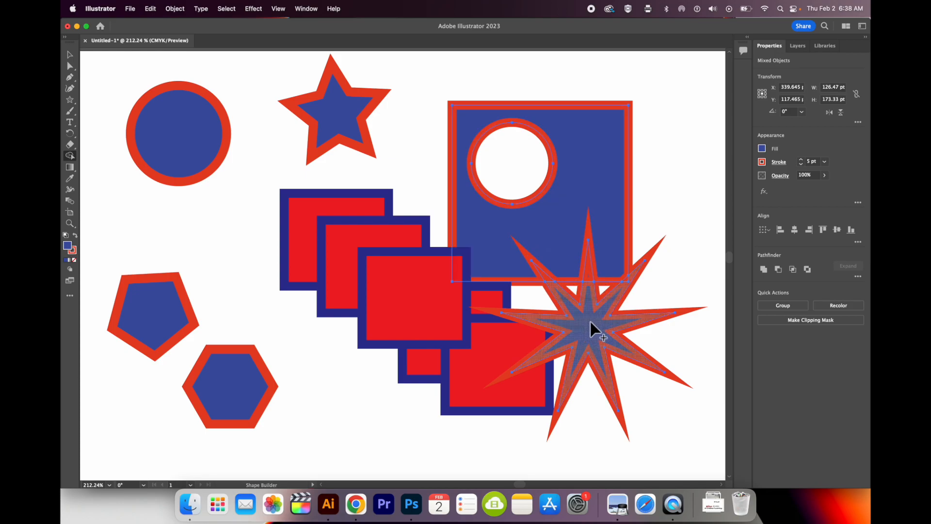
pyautogui.click(590, 321)
pyautogui.click(587, 327)
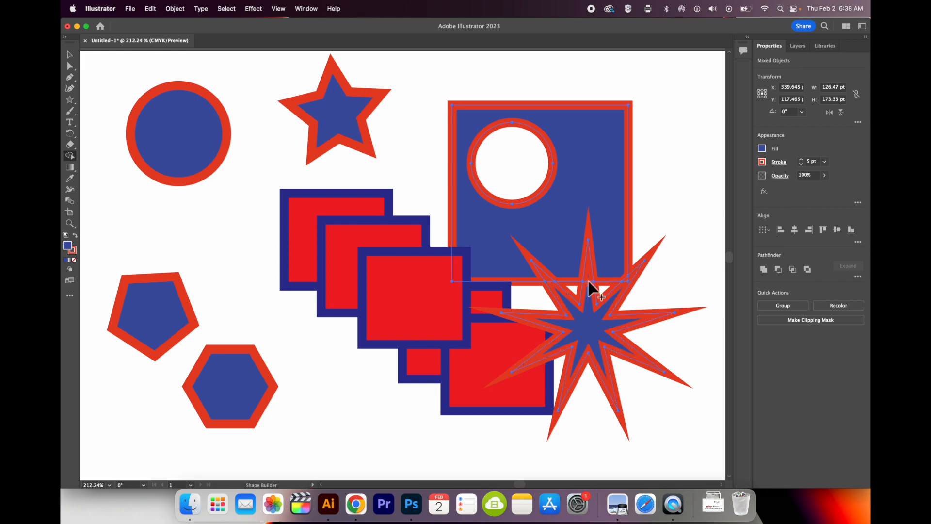
pyautogui.click(556, 287)
pyautogui.moveTo(555, 283); pyautogui.dragTo(546, 279)
# Step: Deselect everything and delete the separated body of the 9-point star
pyautogui.click(71, 56)
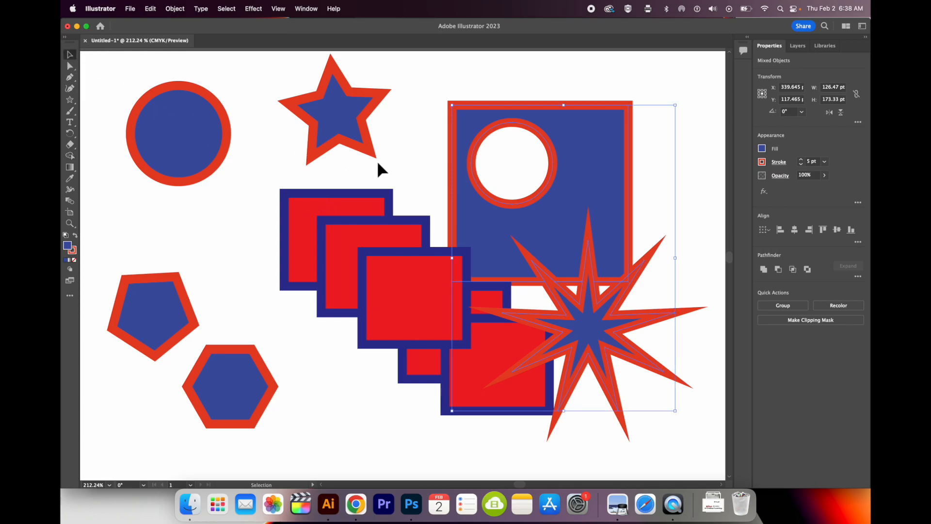
pyautogui.click(398, 166)
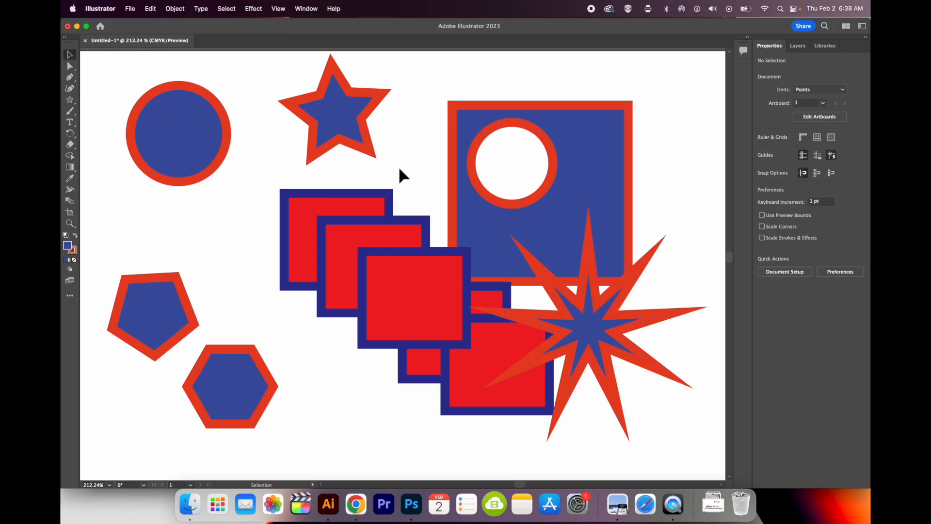
pyautogui.click(591, 297)
pyautogui.press('Delete')
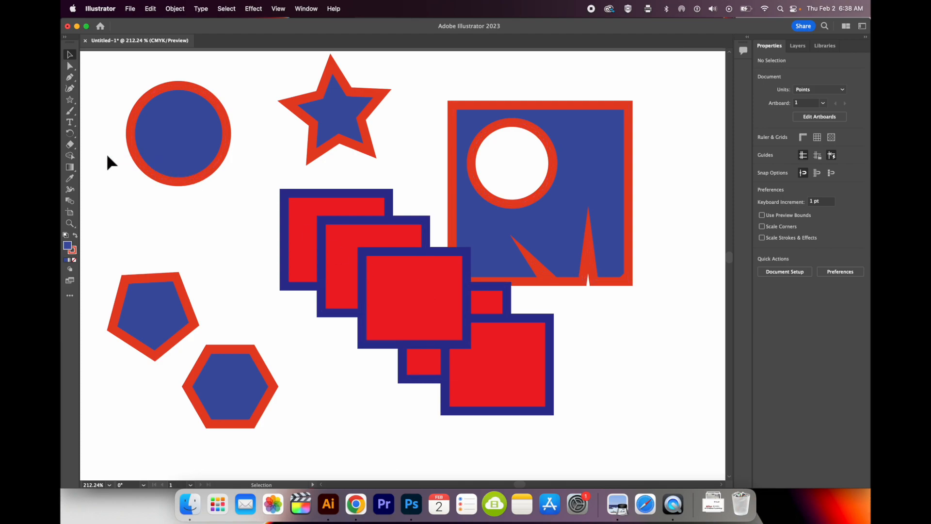
# Step: Select the cascade of red rectangles and merge its overlapping regions into two stepped shapes using Shape Builder
pyautogui.moveTo(556, 438); pyautogui.dragTo(287, 204)
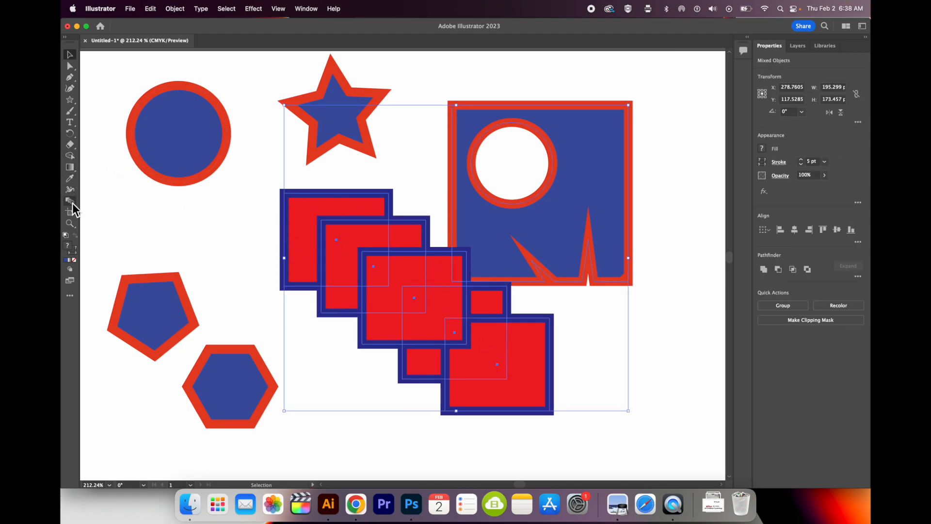
pyautogui.click(73, 159)
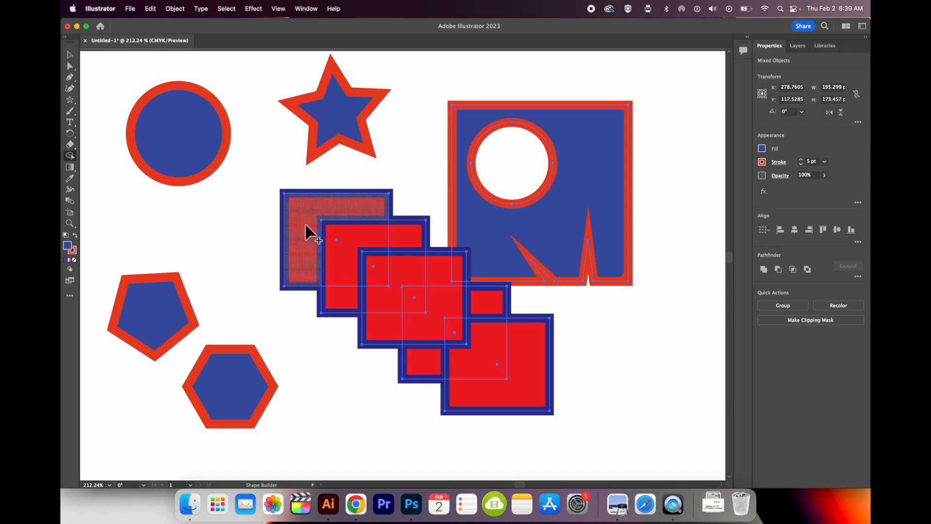
pyautogui.moveTo(304, 215)
pyautogui.mouseDown()
pyautogui.moveTo(336, 240)
pyautogui.moveTo(397, 238)
pyautogui.moveTo(411, 264)
pyautogui.moveTo(450, 274)
pyautogui.moveTo(477, 294)
pyautogui.mouseUp()
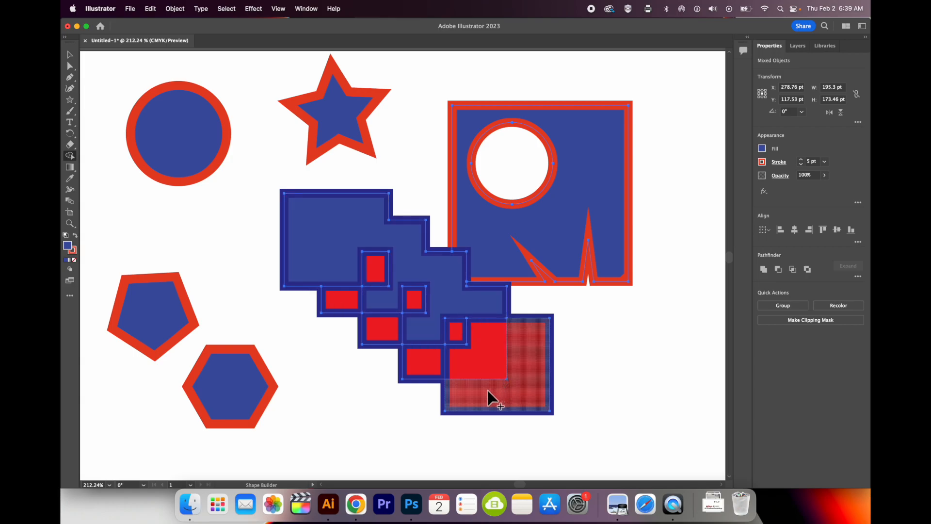
pyautogui.moveTo(434, 364)
pyautogui.mouseDown()
pyautogui.moveTo(478, 364)
pyautogui.moveTo(488, 388)
pyautogui.mouseUp()
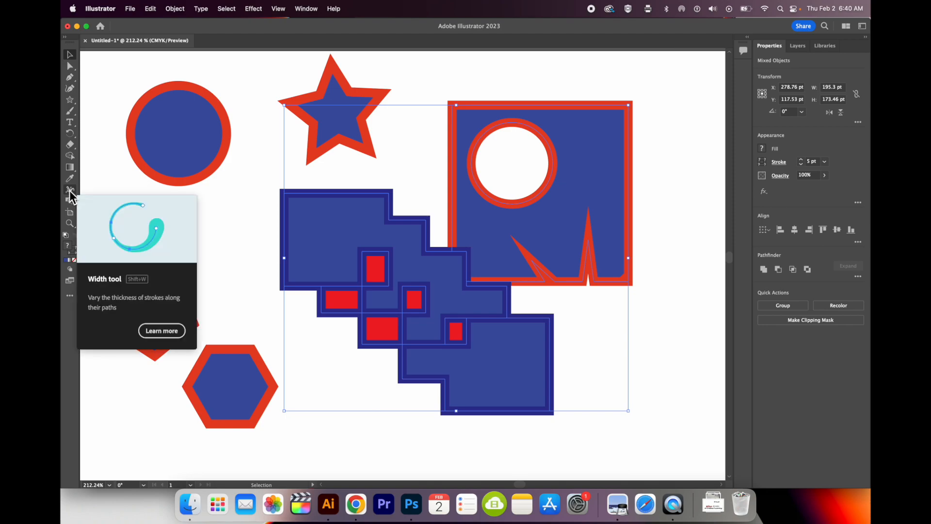
# Step: Widen the stroke on the right and upper edges of the large blue square with the Width tool
pyautogui.click(71, 57)
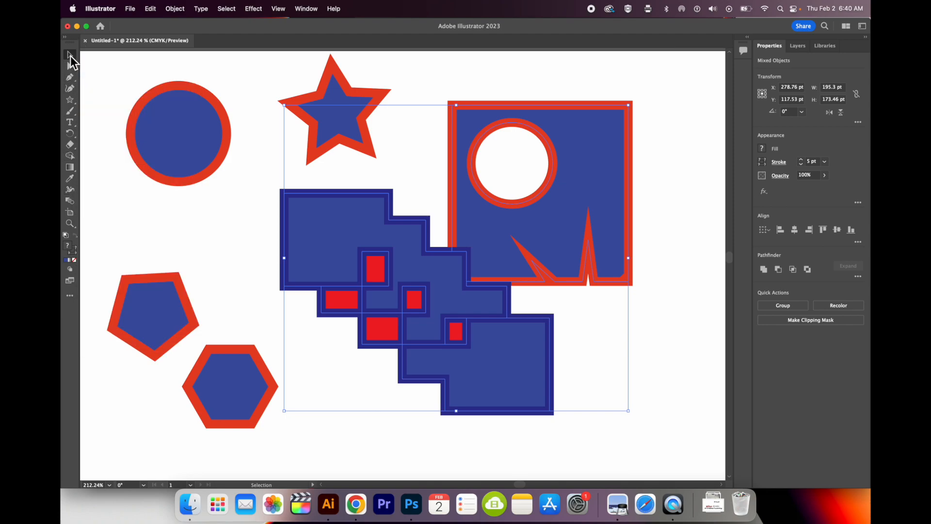
pyautogui.click(71, 189)
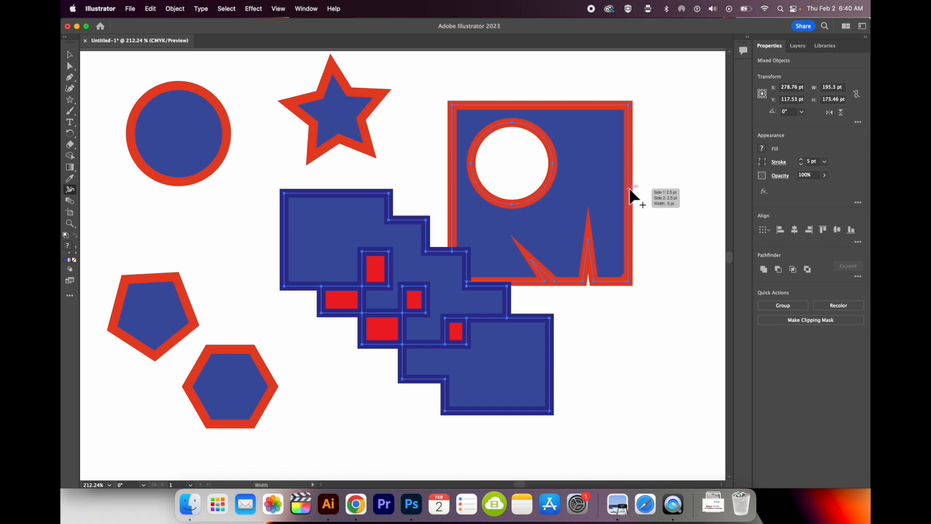
pyautogui.moveTo(629, 193); pyautogui.dragTo(646, 194)
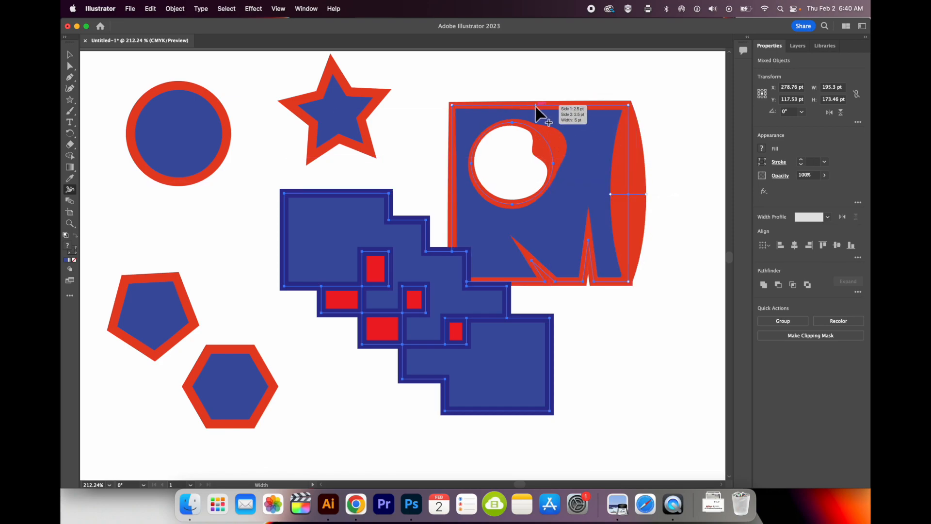
pyautogui.moveTo(535, 104); pyautogui.dragTo(536, 89)
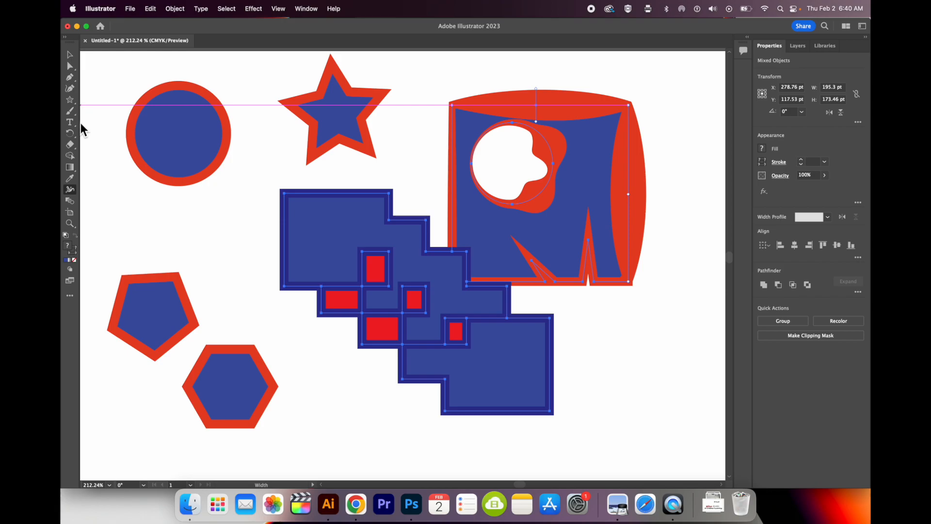
# Step: Draw a diagonal line about 58 pt wide and 77 pt high beside the hexagon and vary its stroke width at three points
pyautogui.moveTo(74, 104); pyautogui.dragTo(106, 145)
pyautogui.moveTo(264, 312); pyautogui.dragTo(369, 451)
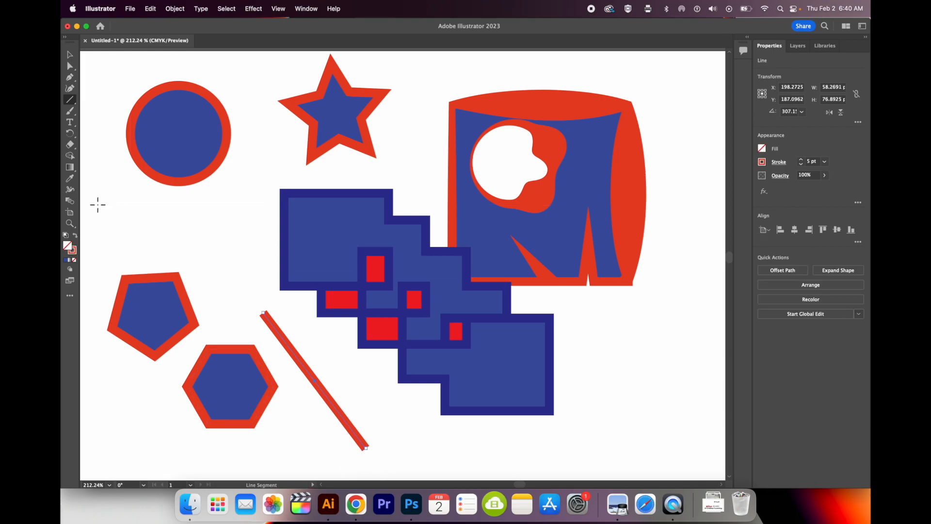
pyautogui.click(71, 190)
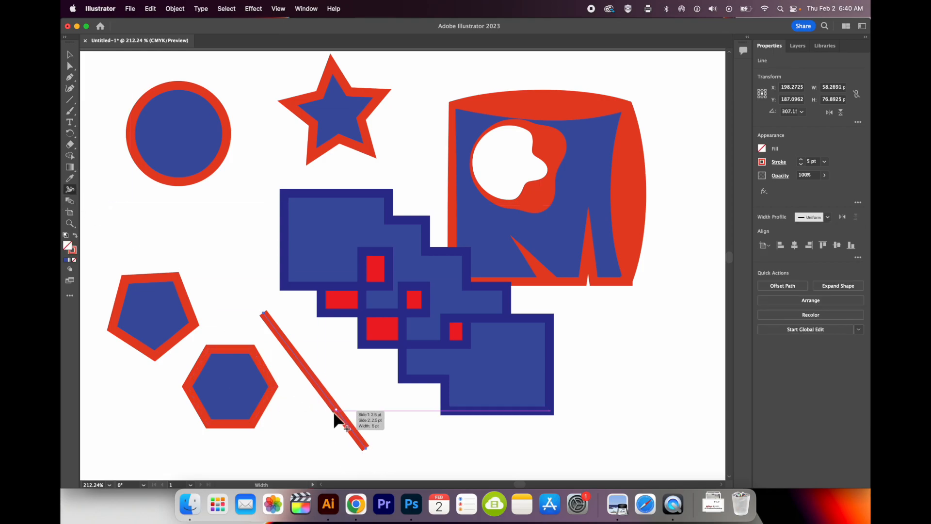
pyautogui.moveTo(341, 414); pyautogui.dragTo(351, 407)
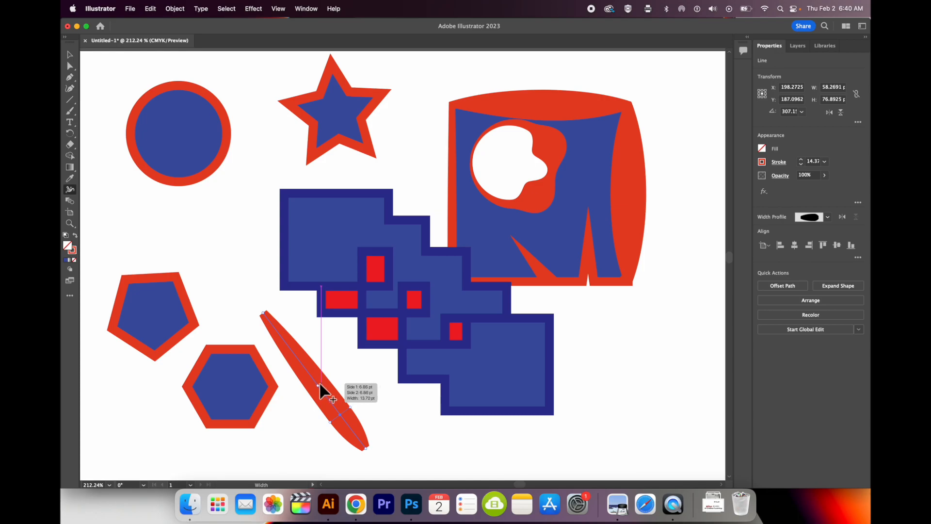
pyautogui.moveTo(315, 382); pyautogui.dragTo(303, 393)
pyautogui.moveTo(291, 351); pyautogui.dragTo(305, 344)
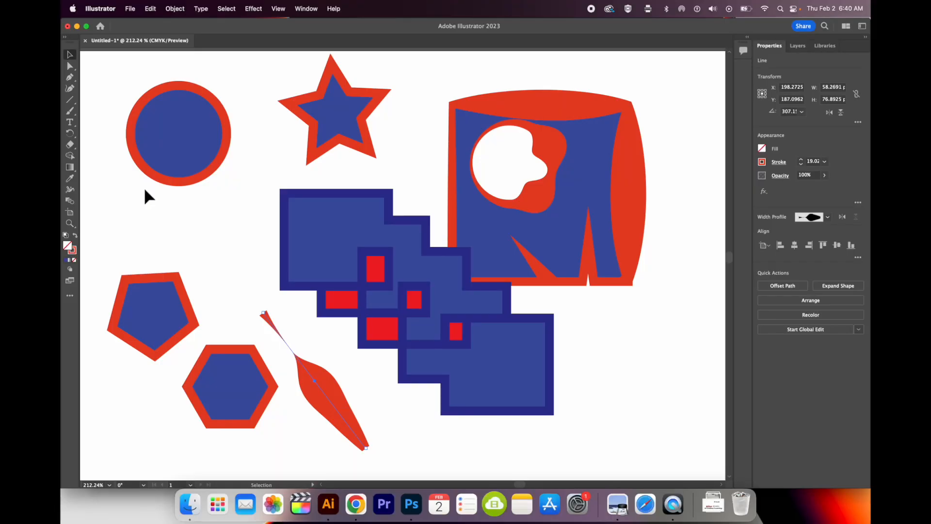
# Step: Select the large circle and the five-pointed star and blend them into each other with the Blend tool
pyautogui.moveTo(123, 80); pyautogui.dragTo(376, 114)
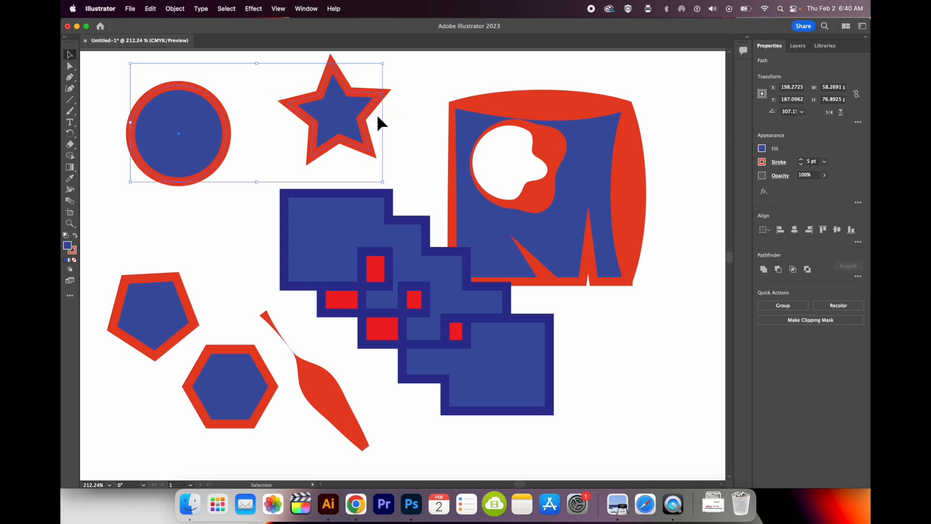
pyautogui.click(70, 202)
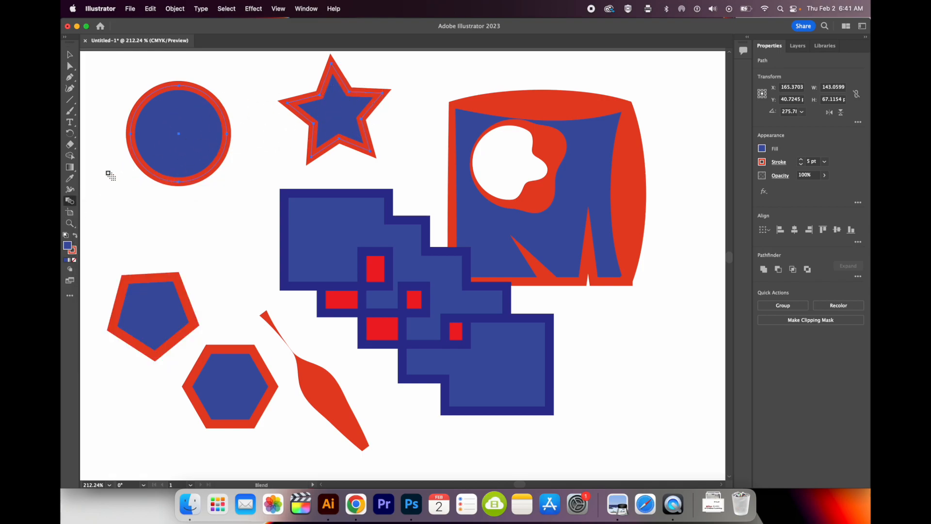
pyautogui.click(228, 134)
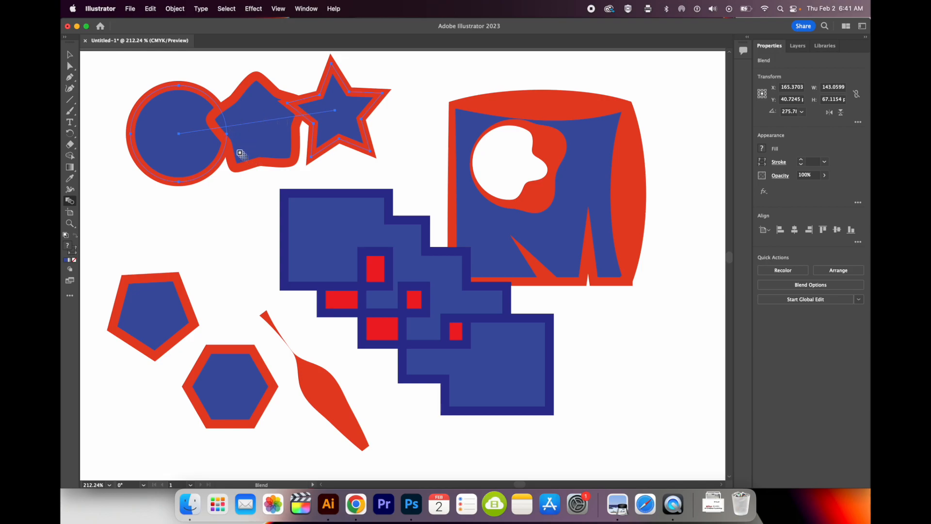
pyautogui.click(72, 59)
# Step: Draw a rectangle about 35 by 31 pt above the pentagon and an ellipse about 55 by 59 pt below the large square
pyautogui.moveTo(71, 100); pyautogui.dragTo(94, 100)
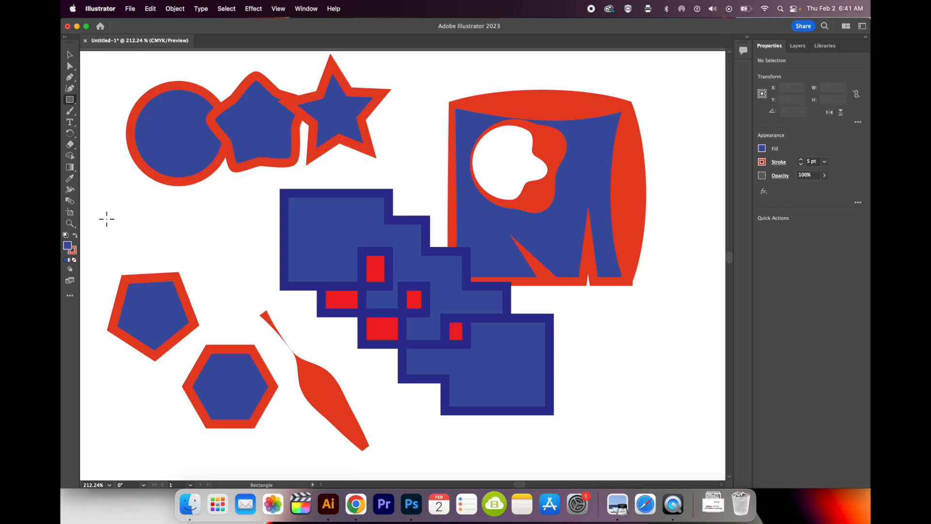
pyautogui.moveTo(97, 196)
pyautogui.mouseDown()
pyautogui.moveTo(115, 222)
pyautogui.moveTo(158, 251)
pyautogui.mouseUp()
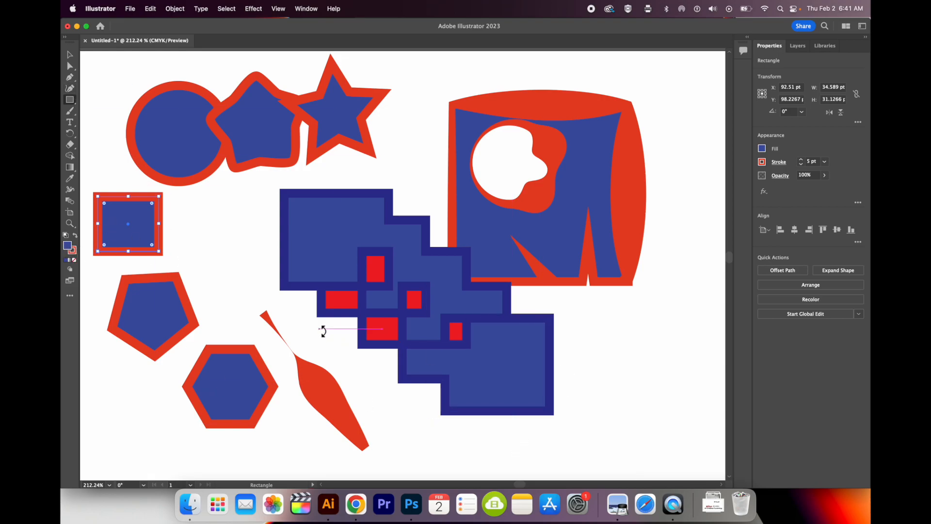
pyautogui.moveTo(70, 100); pyautogui.dragTo(111, 112)
pyautogui.moveTo(611, 334); pyautogui.dragTo(707, 436)
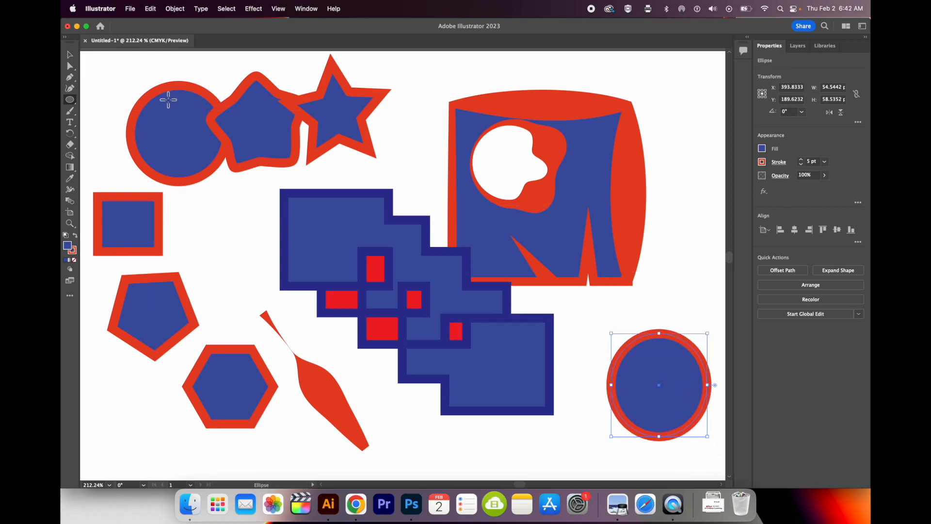
# Step: Give the new ellipse a green fill (#52a03f) and a yellow stroke
pyautogui.doubleClick(68, 246)
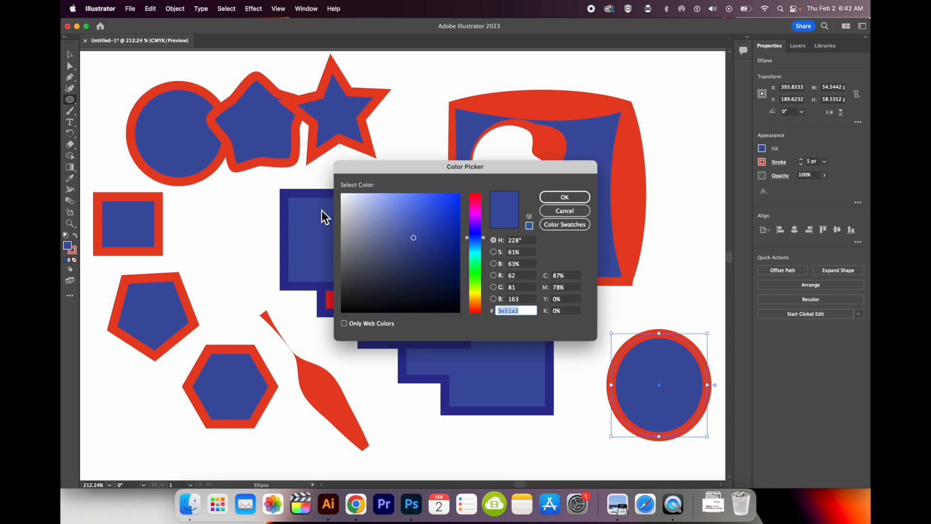
pyautogui.moveTo(479, 284); pyautogui.dragTo(476, 278)
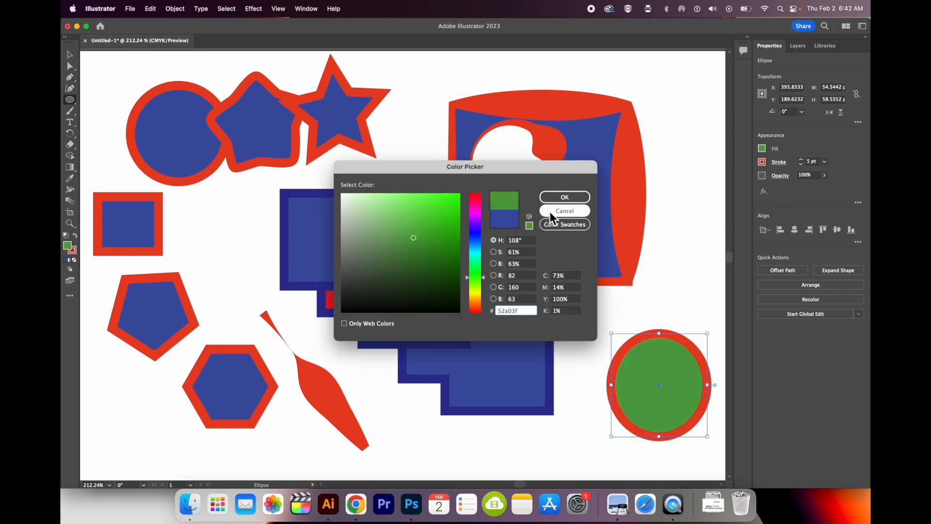
pyautogui.click(560, 200)
pyautogui.click(73, 250)
pyautogui.click(523, 135)
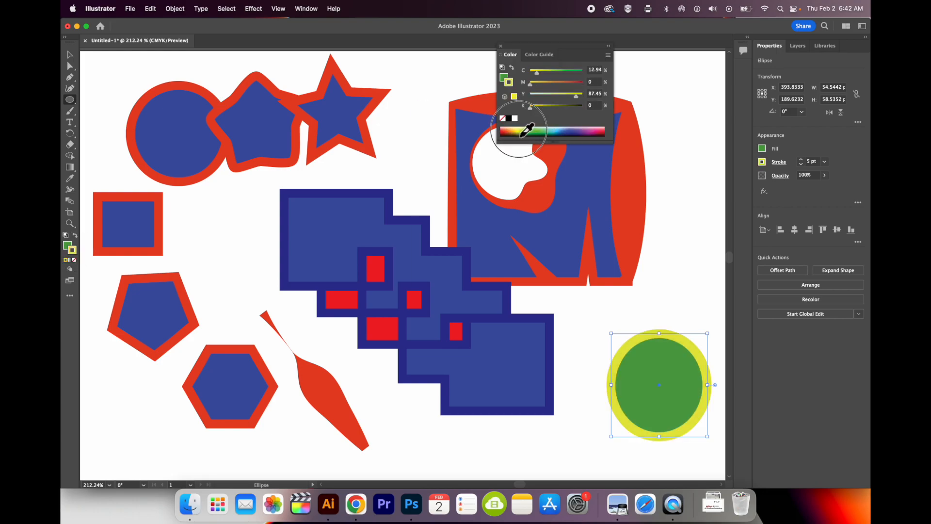
# Step: Select the small rectangle above the pentagon together with the green ellipse, and activate the Blend tool
pyautogui.click(69, 54)
pyautogui.click(181, 196)
pyautogui.click(108, 208)
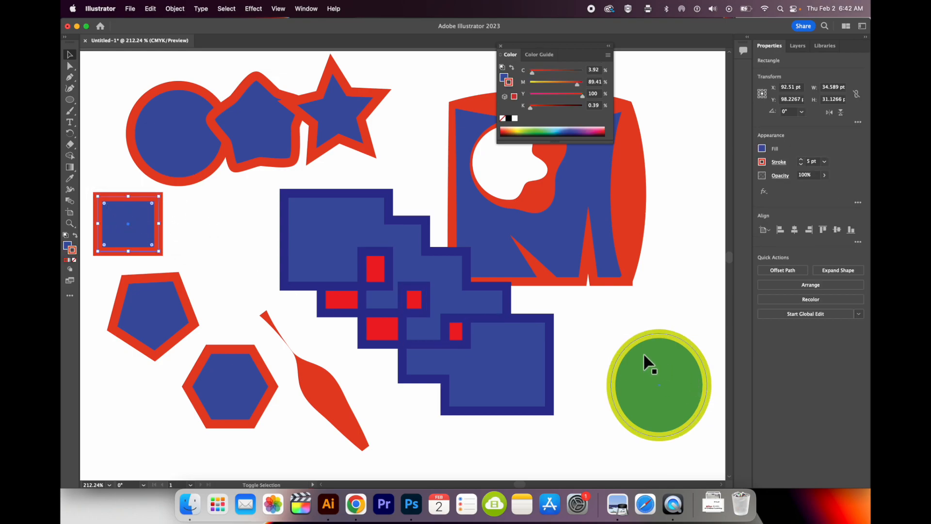
pyautogui.keyDown('shift'); pyautogui.click(672, 387); pyautogui.keyUp('shift')
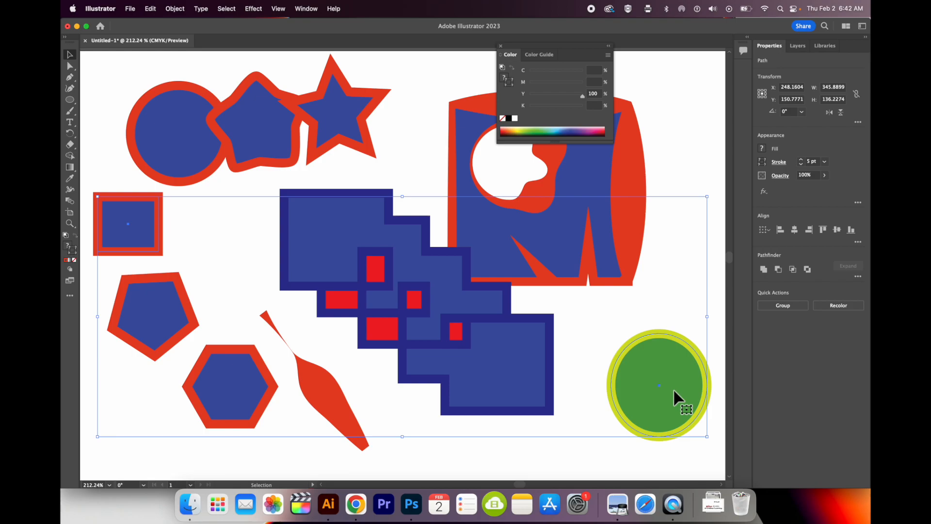
pyautogui.click(71, 200)
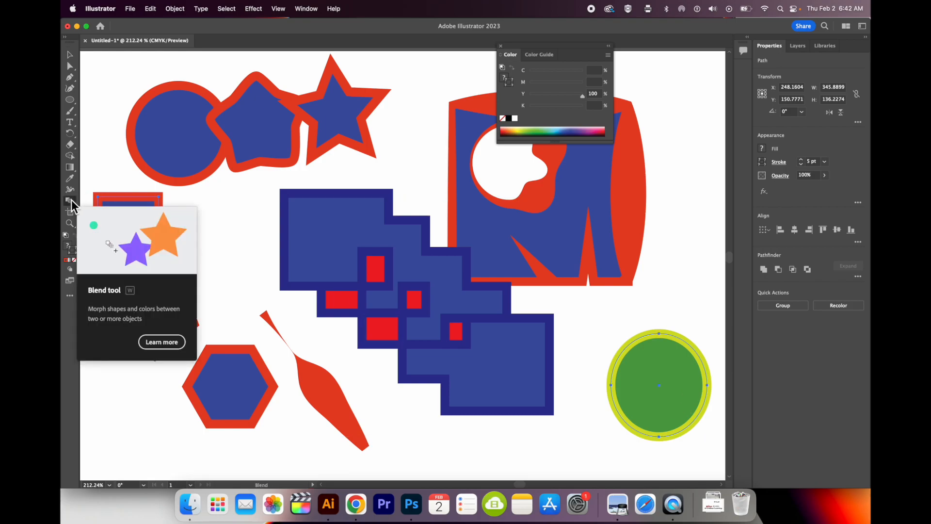
# Step: Try blending from the ellipse's left anchor to the rectangle's lower-right corner, and undo the blend
pyautogui.click(612, 387)
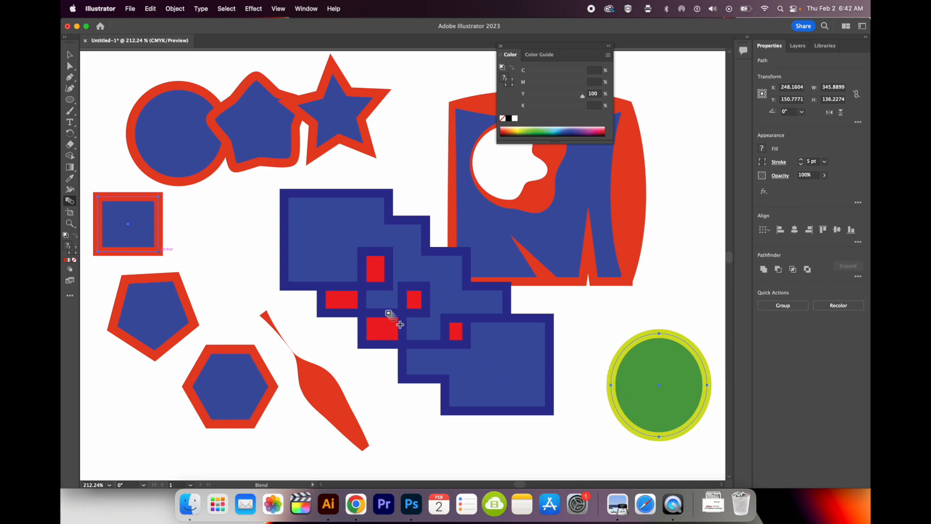
pyautogui.click(161, 253)
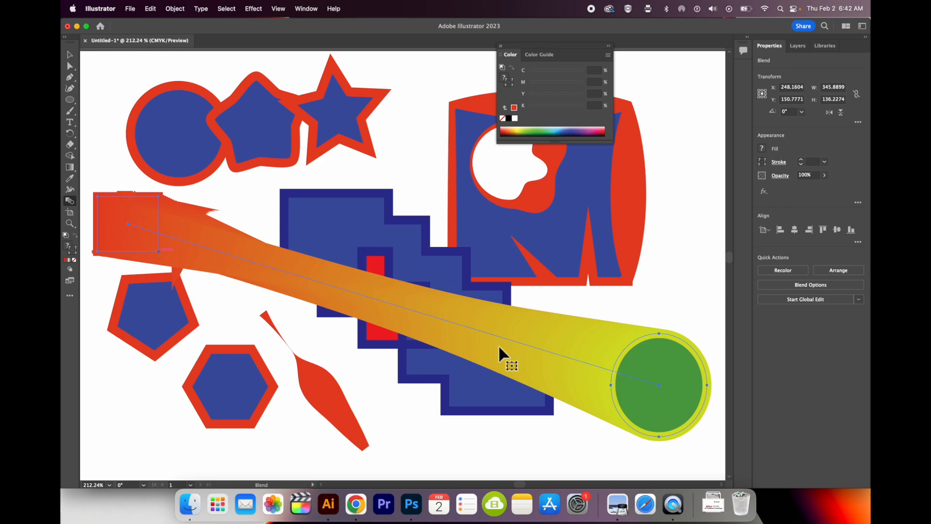
pyautogui.press('super+z')
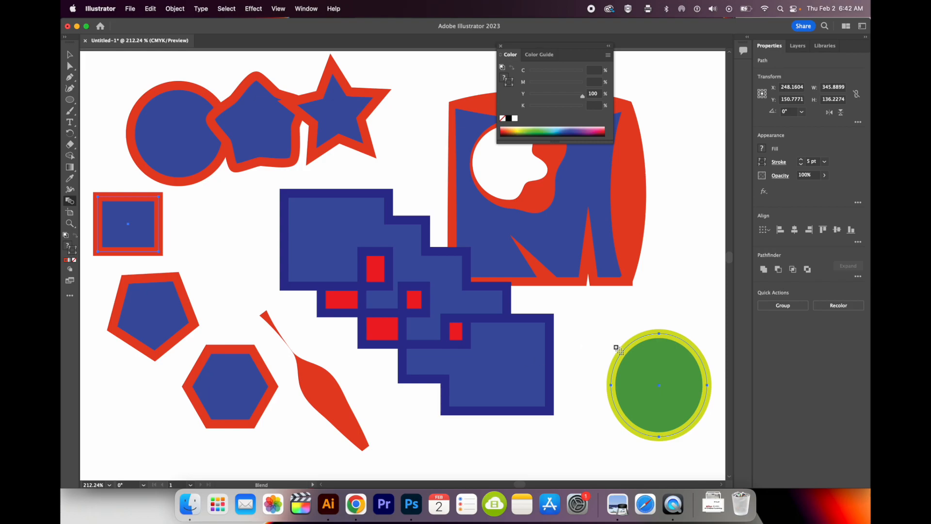
# Step: Blend the green ellipse with the small rectangle from center point to center point
pyautogui.click(660, 387)
pyautogui.click(128, 226)
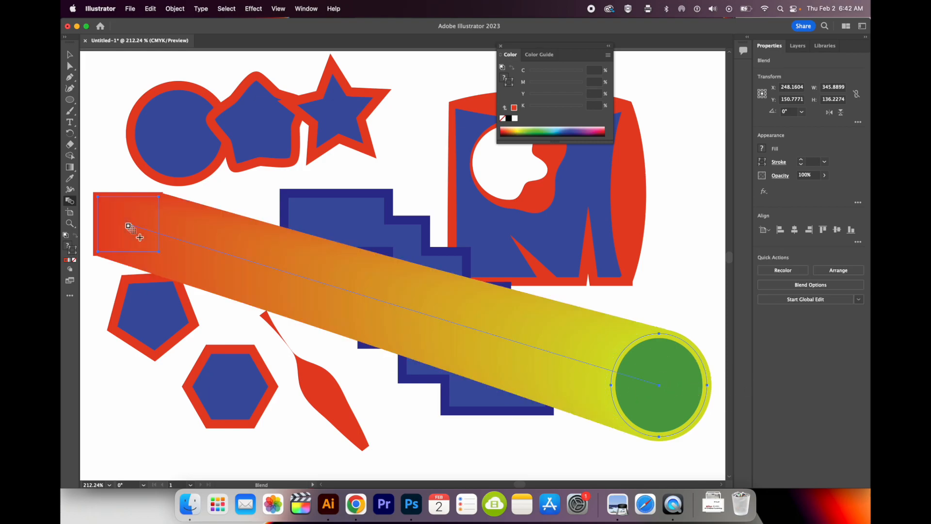